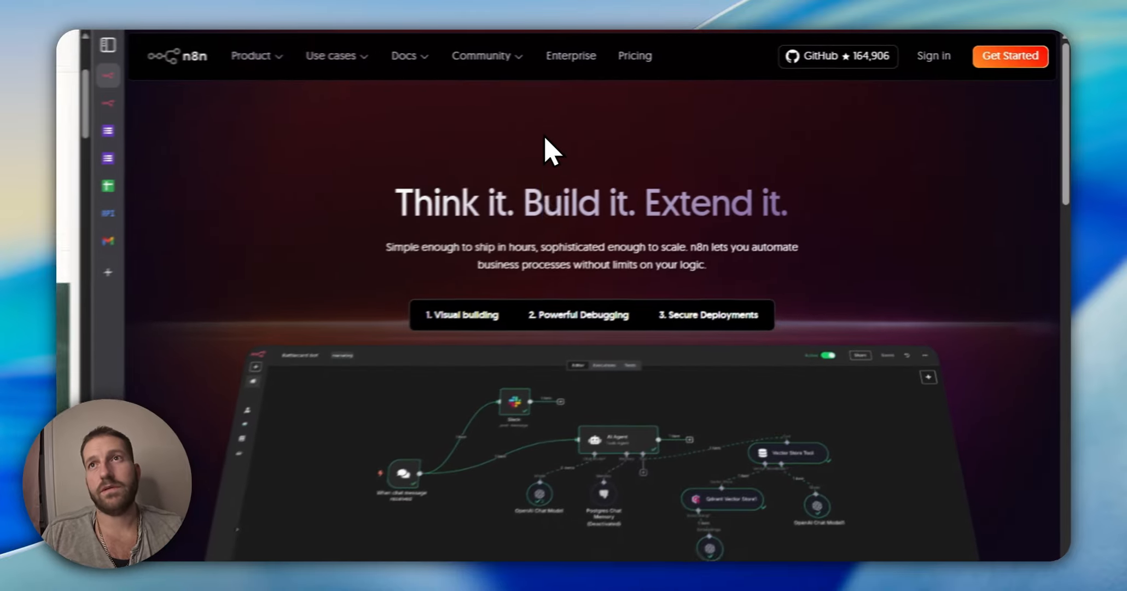
Look over the n8n homepage down to its Visual building section
{"action": "left_click_drag", "start_coordinate": [793, 93], "coordinate": [804, 94]}
{"action": "scroll", "coordinate": [904, 97], "scroll_direction": "down", "scroll_amount": 3}
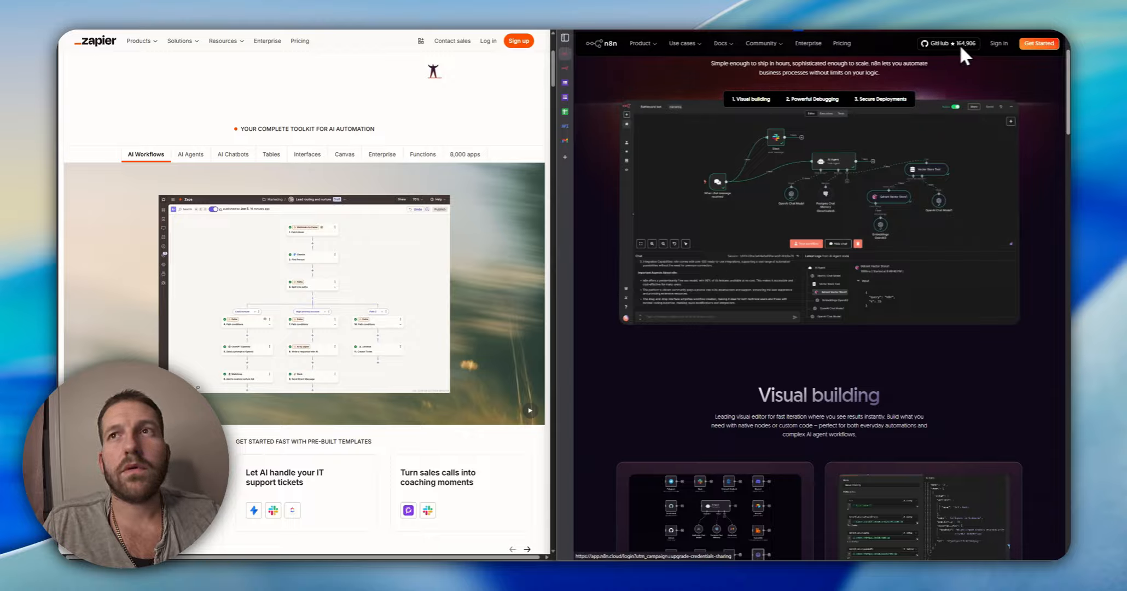
{"action": "mouse_move", "coordinate": [645, 41]}
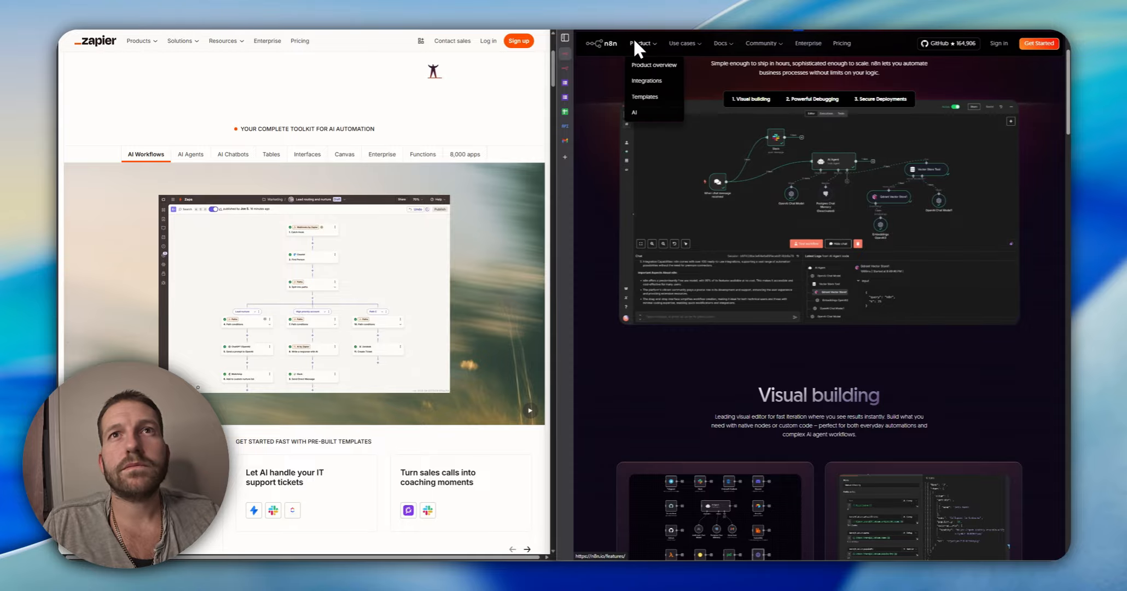
{"action": "scroll", "coordinate": [642, 49], "scroll_direction": "down", "scroll_amount": 2}
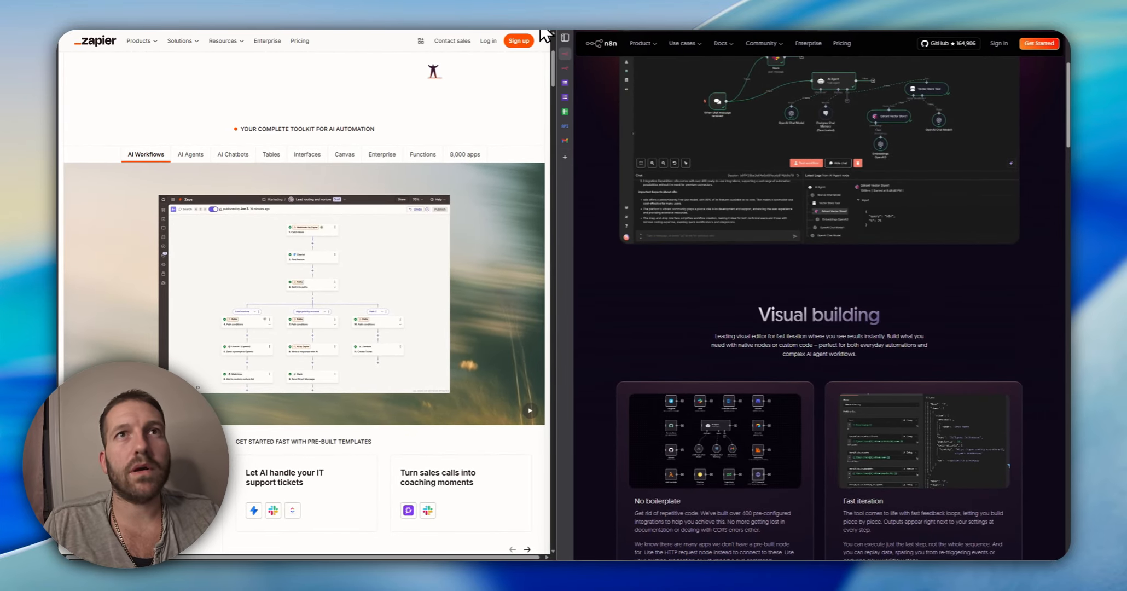
Close the Zapier window, maximize the n8n browser window and open the YouTube workflow
{"action": "left_click", "coordinate": [495, 22]}
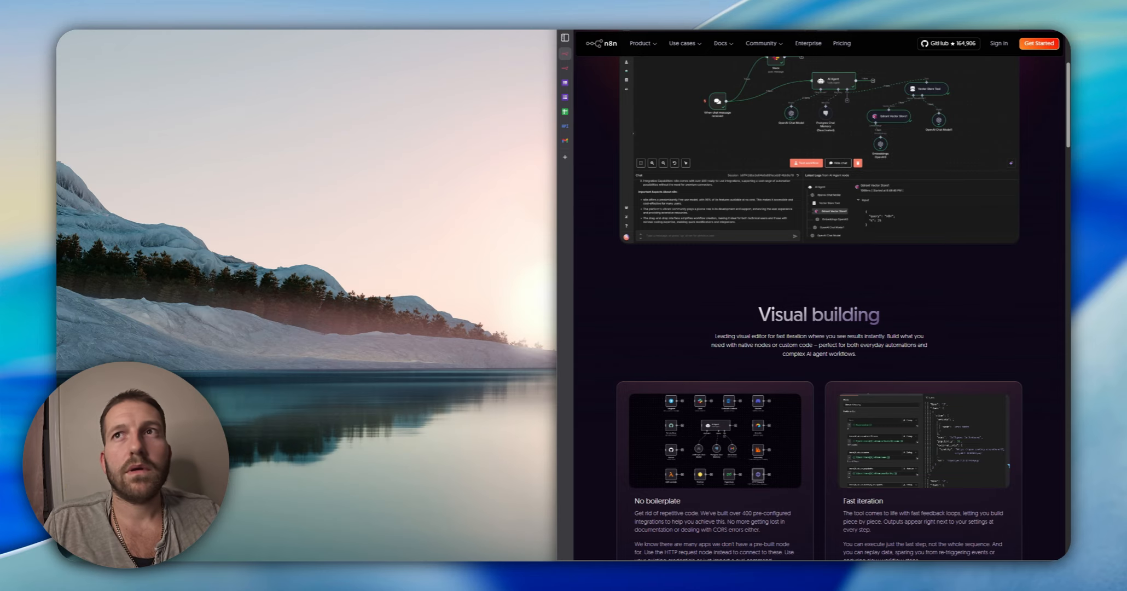
{"action": "double_click", "coordinate": [624, 23]}
{"action": "mouse_move", "coordinate": [60, 58]}
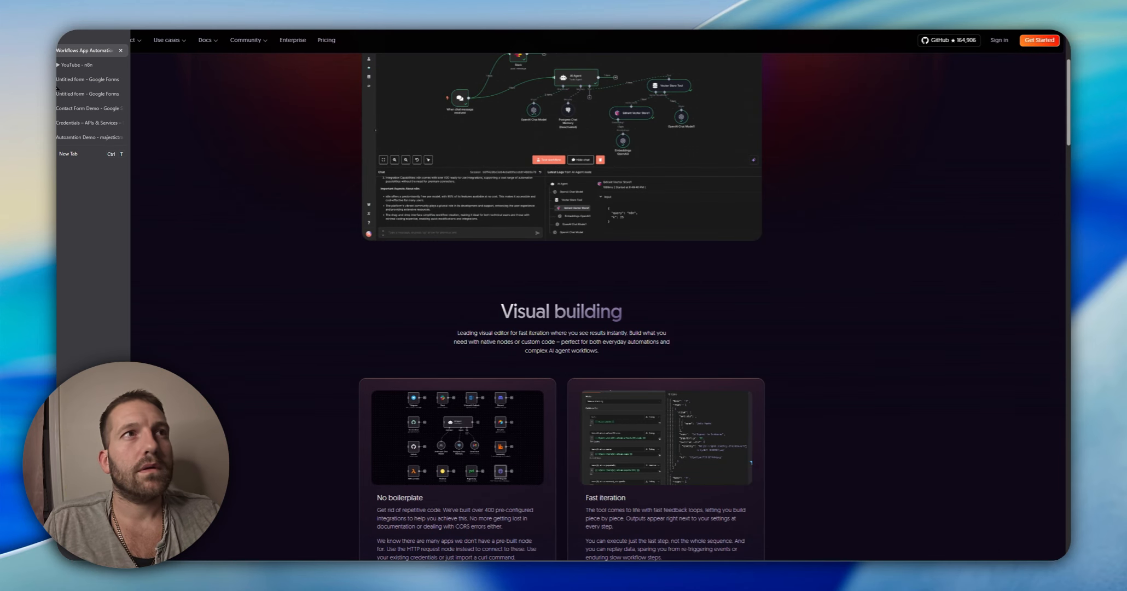
{"action": "left_click", "coordinate": [73, 64]}
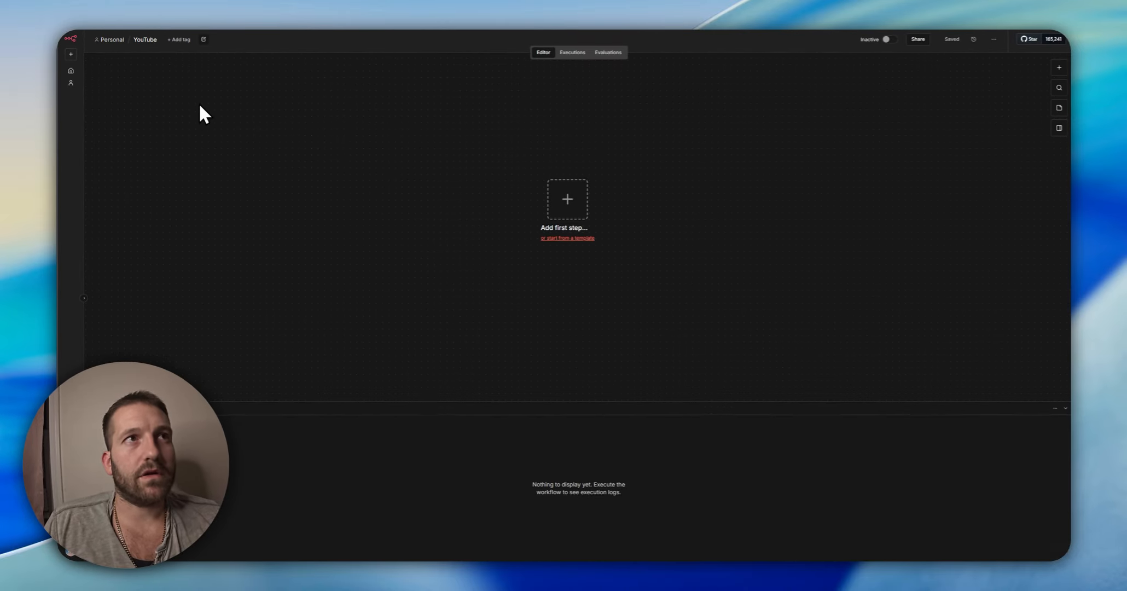
{"action": "scroll", "coordinate": [99, 79], "scroll_direction": "up", "scroll_amount": 2}
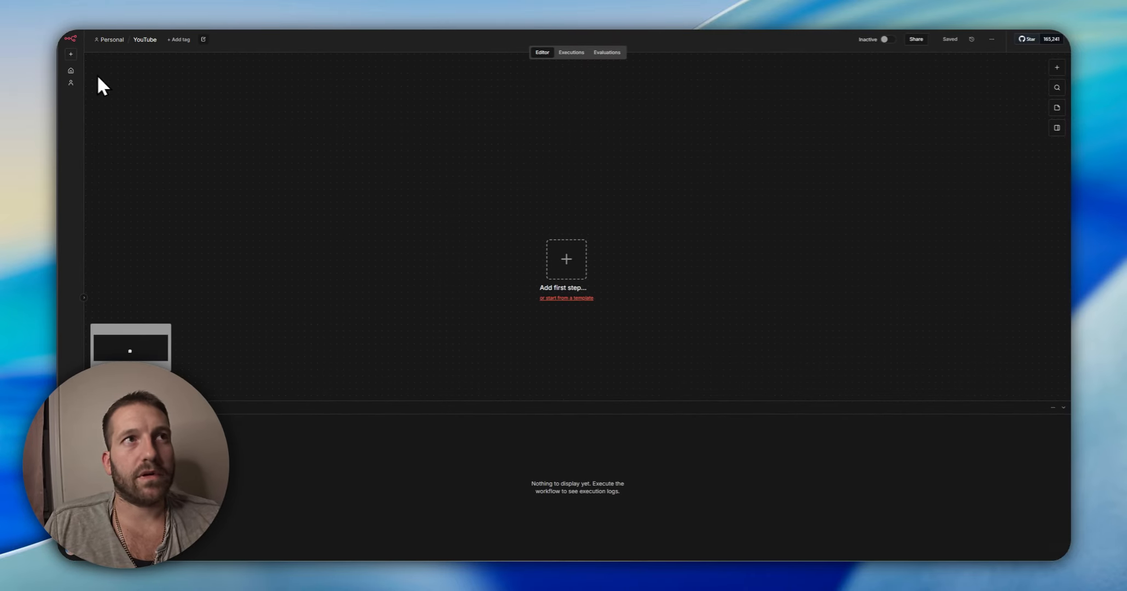
{"action": "right_click", "coordinate": [57, 31]}
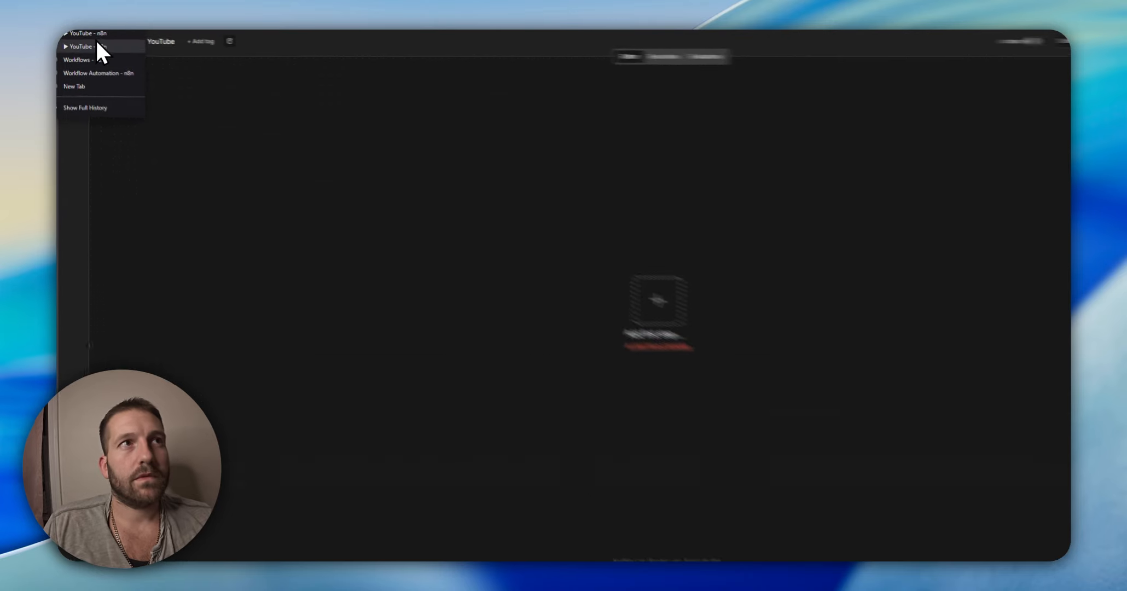
{"action": "left_click", "coordinate": [189, 81]}
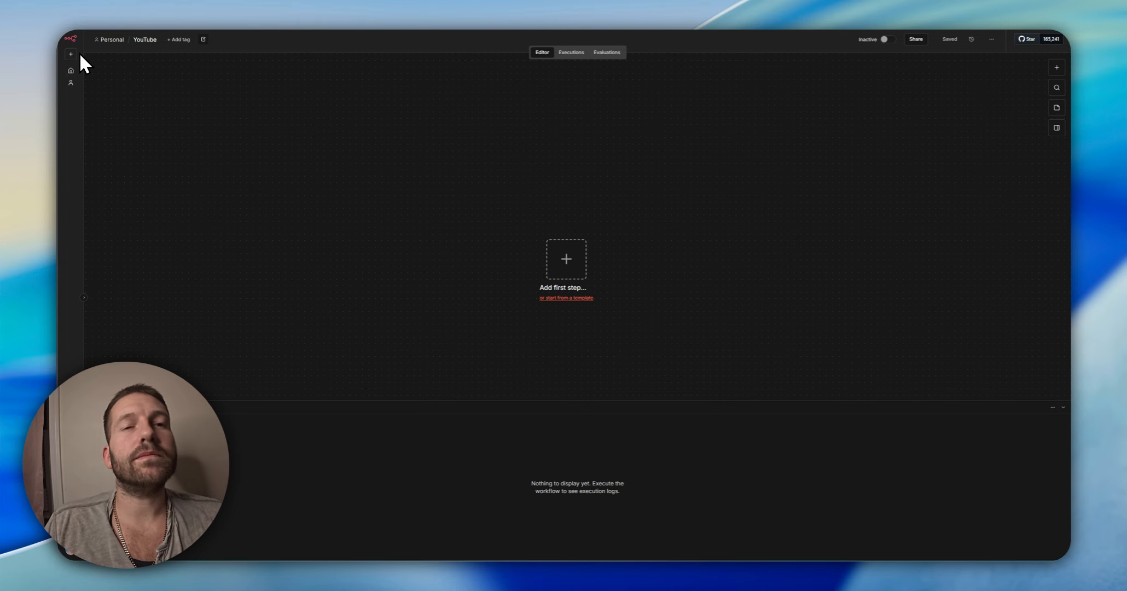
{"action": "left_click_drag", "start_coordinate": [553, 250], "coordinate": [425, 230]}
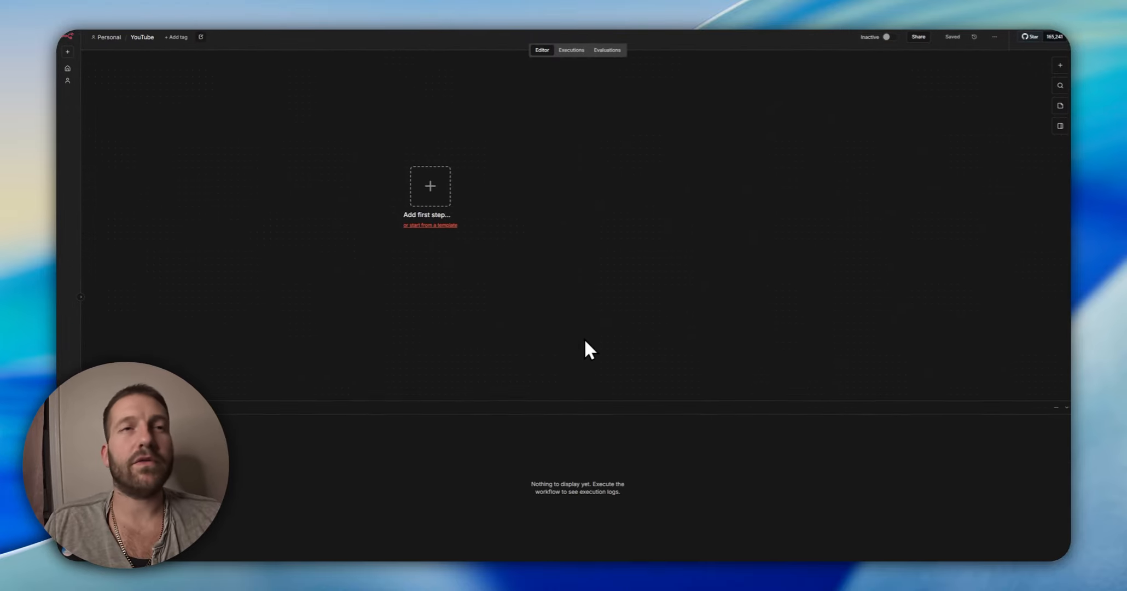
{"action": "left_click", "coordinate": [141, 39]}
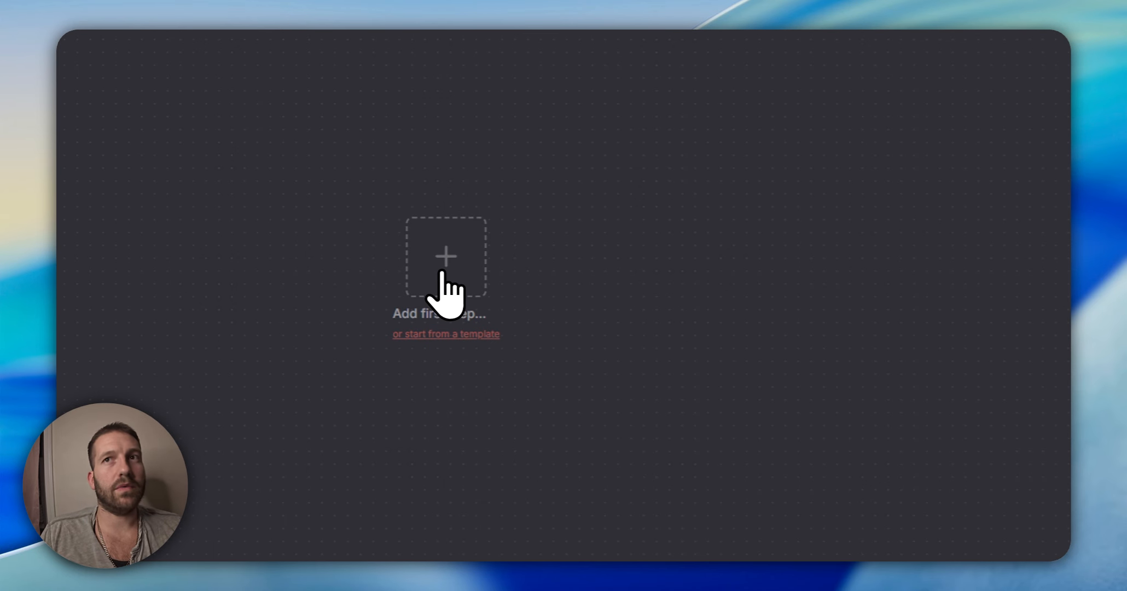
{"action": "left_click", "coordinate": [442, 272]}
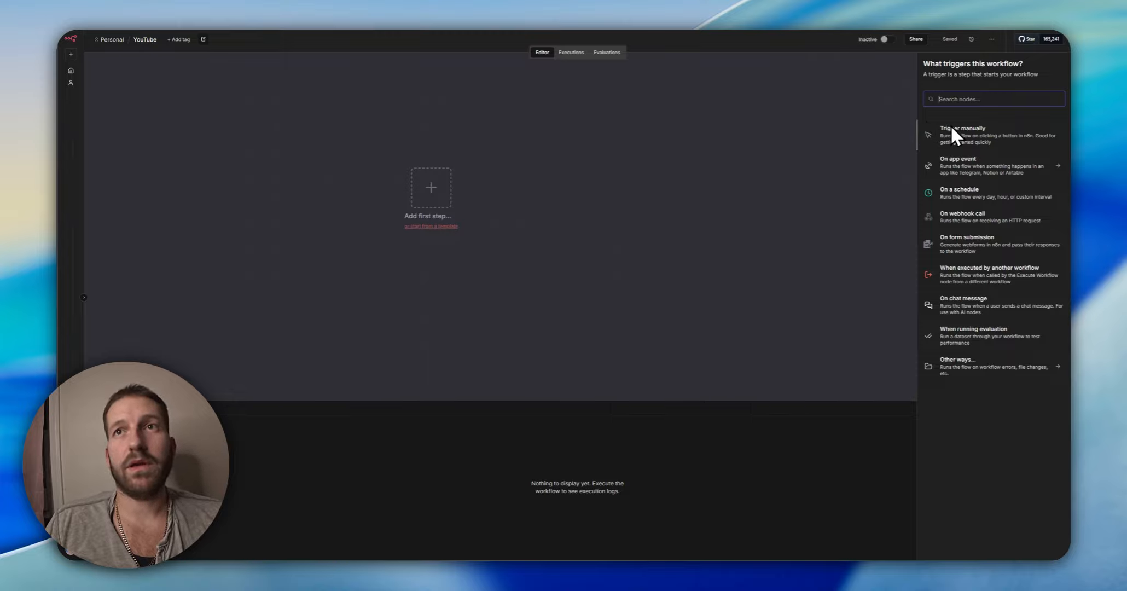
{"action": "type", "text": "google s"}
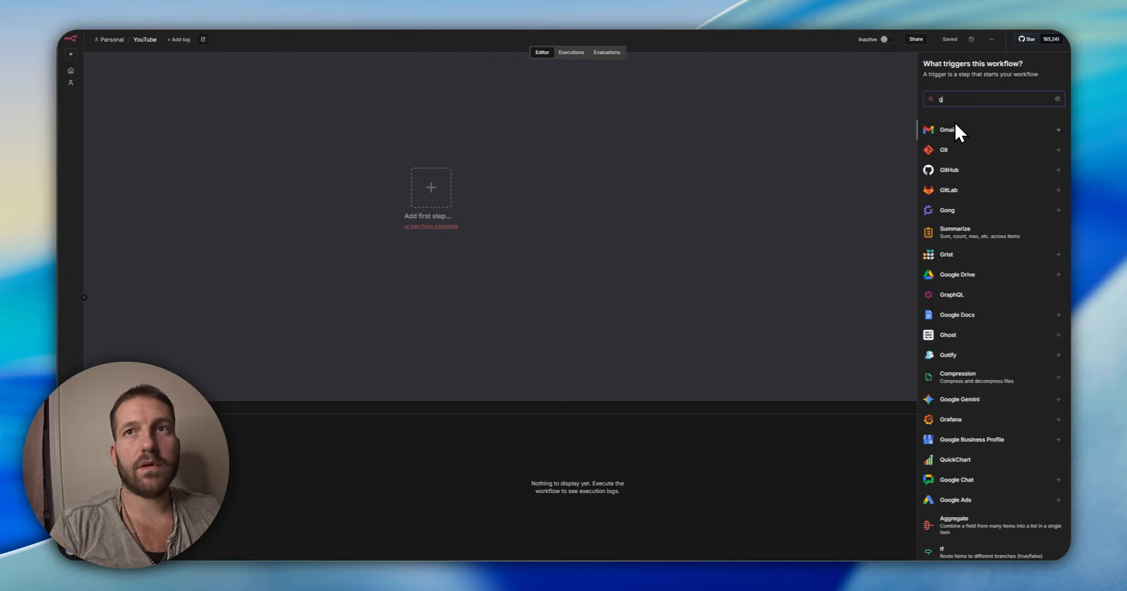
{"action": "type", "text": "heet"}
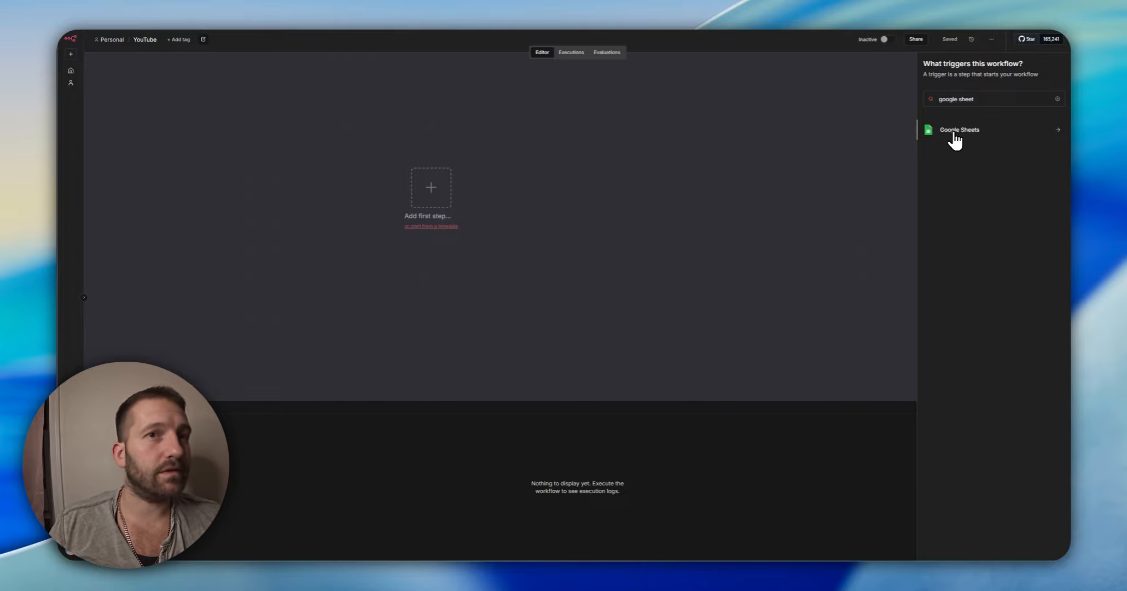
{"action": "left_click", "coordinate": [954, 141]}
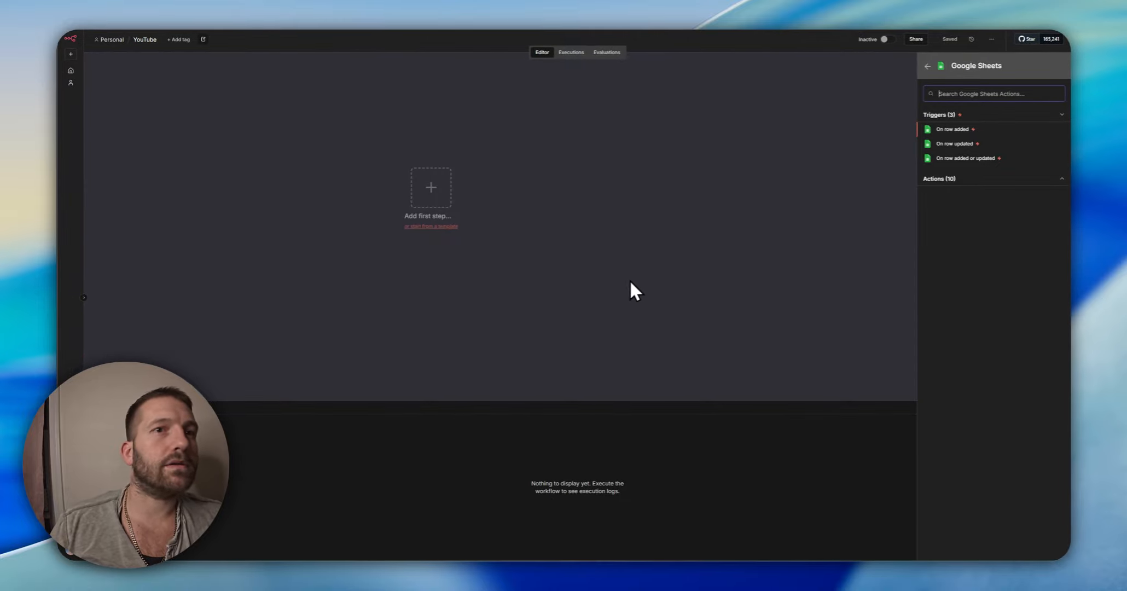
{"action": "scroll", "coordinate": [657, 282], "scroll_direction": "down", "scroll_amount": 2}
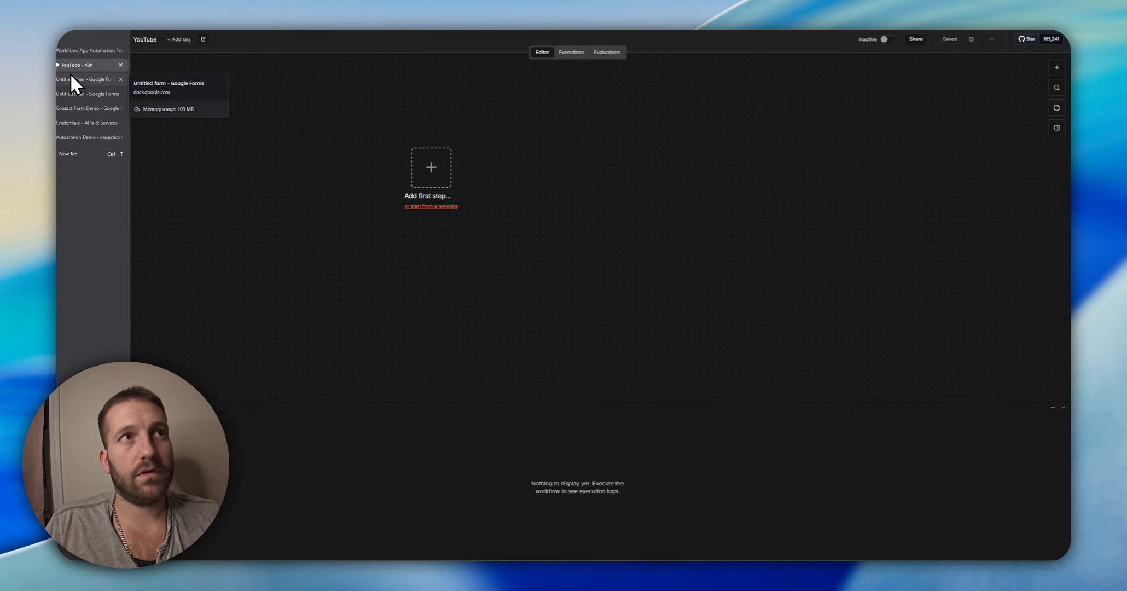
Switch to the Contact Form Demo in Google Forms and examine its name, email and help questions
{"action": "left_click", "coordinate": [73, 84]}
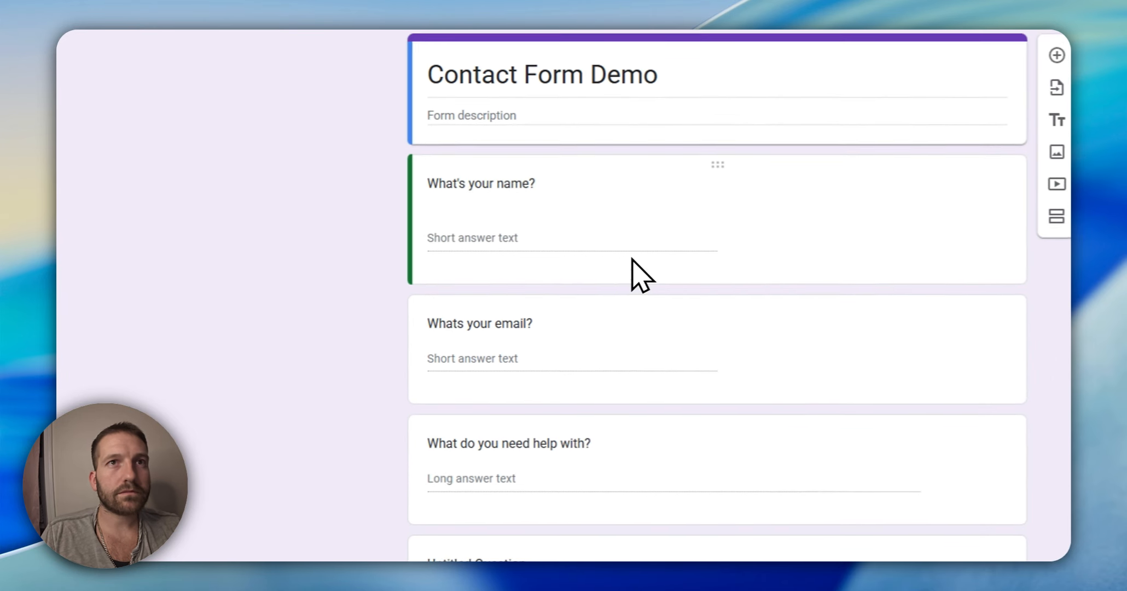
{"action": "left_click", "coordinate": [649, 153]}
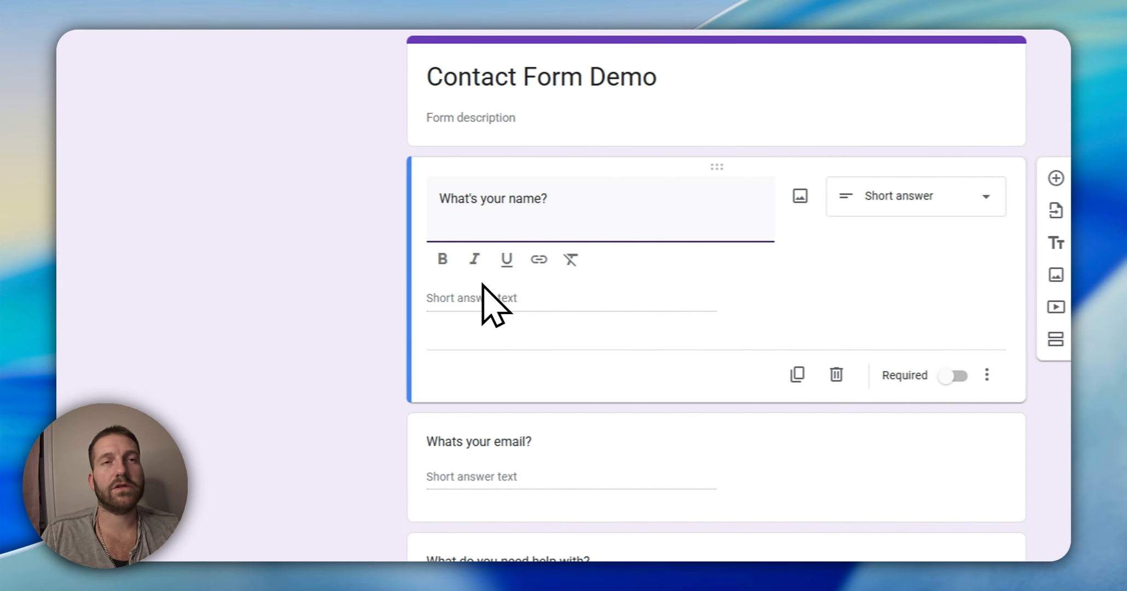
{"action": "left_click", "coordinate": [509, 432]}
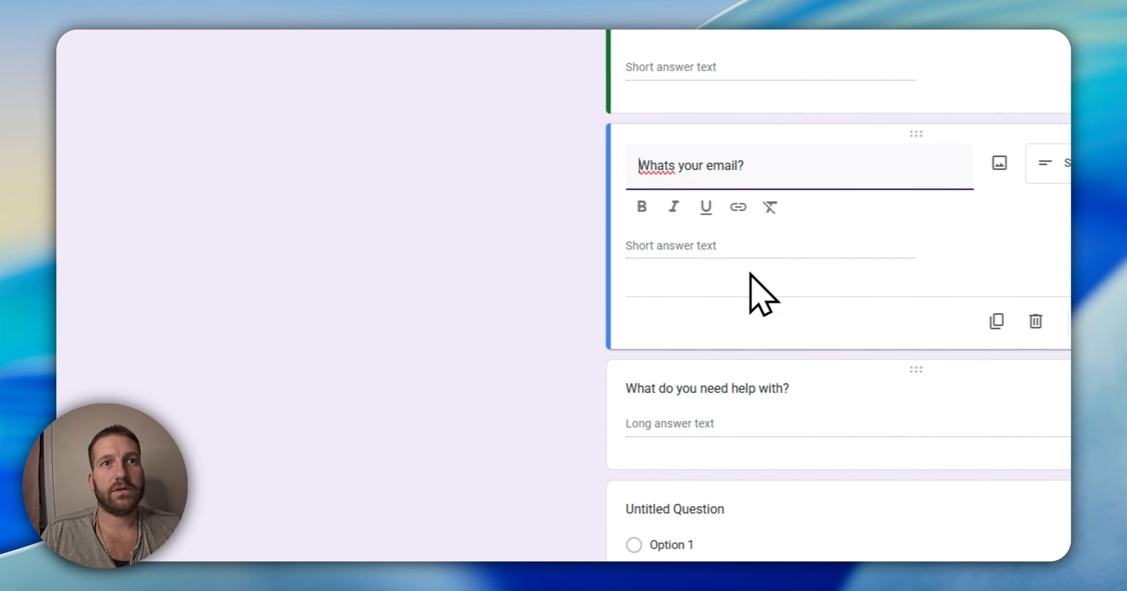
{"action": "left_click", "coordinate": [718, 410]}
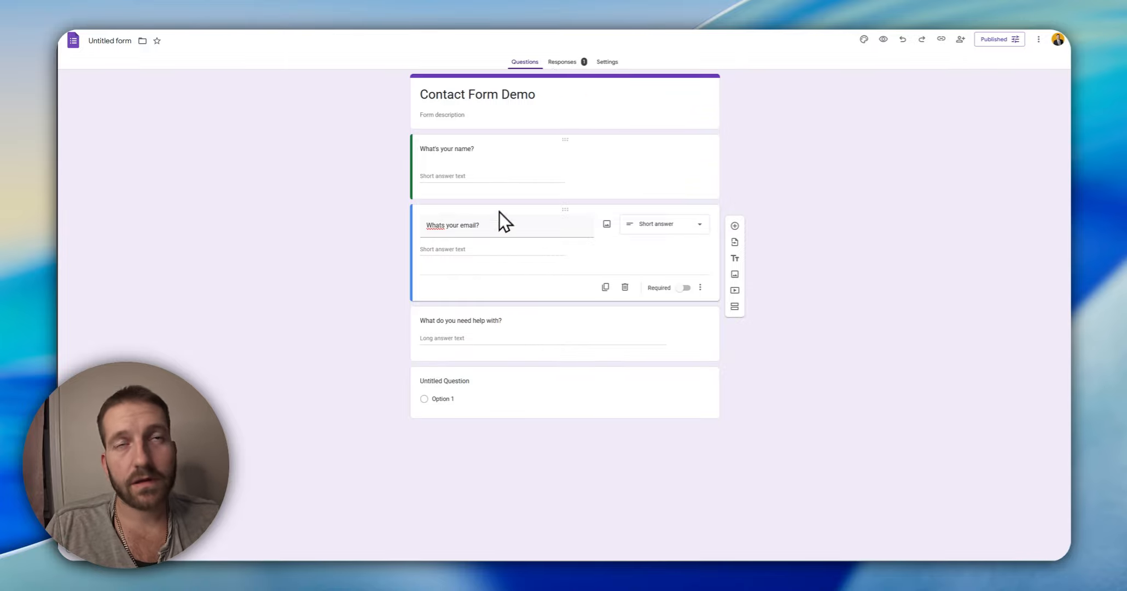
Review the summary of the form's responses and the options available for handling them
{"action": "left_click", "coordinate": [552, 61]}
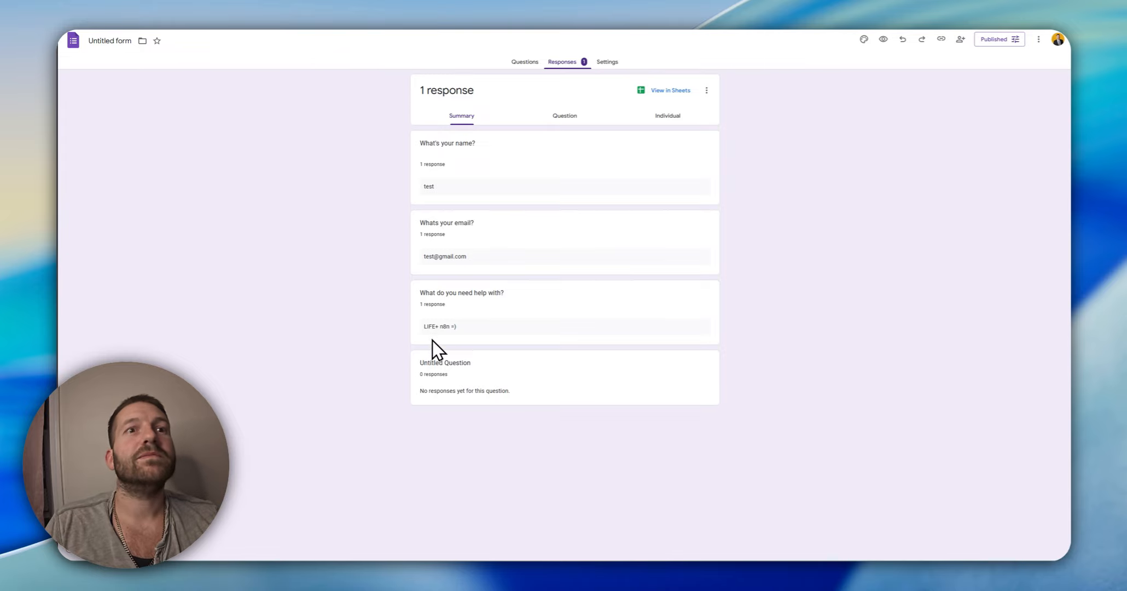
{"action": "left_click_drag", "start_coordinate": [452, 365], "coordinate": [420, 362]}
{"action": "left_click_drag", "start_coordinate": [500, 391], "coordinate": [459, 369]}
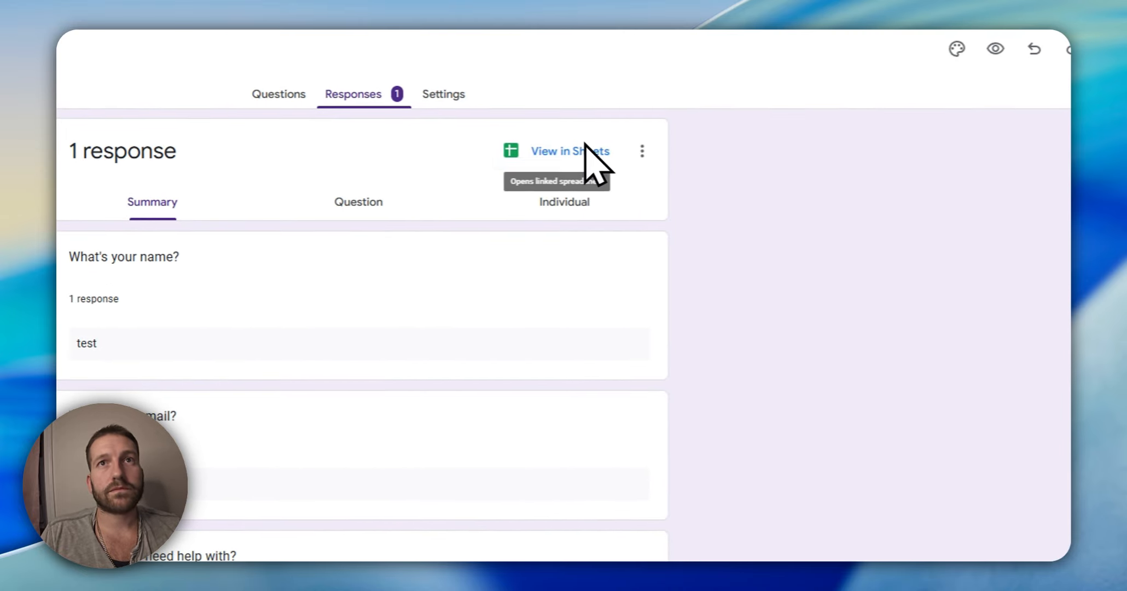
{"action": "left_click", "coordinate": [643, 151]}
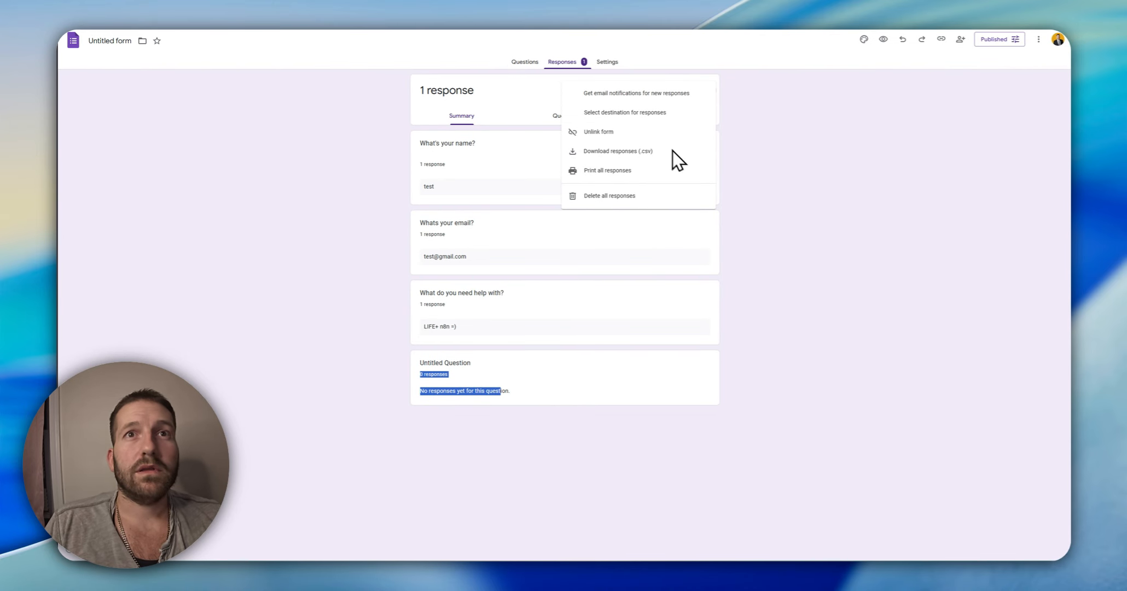
{"action": "left_click", "coordinate": [809, 236]}
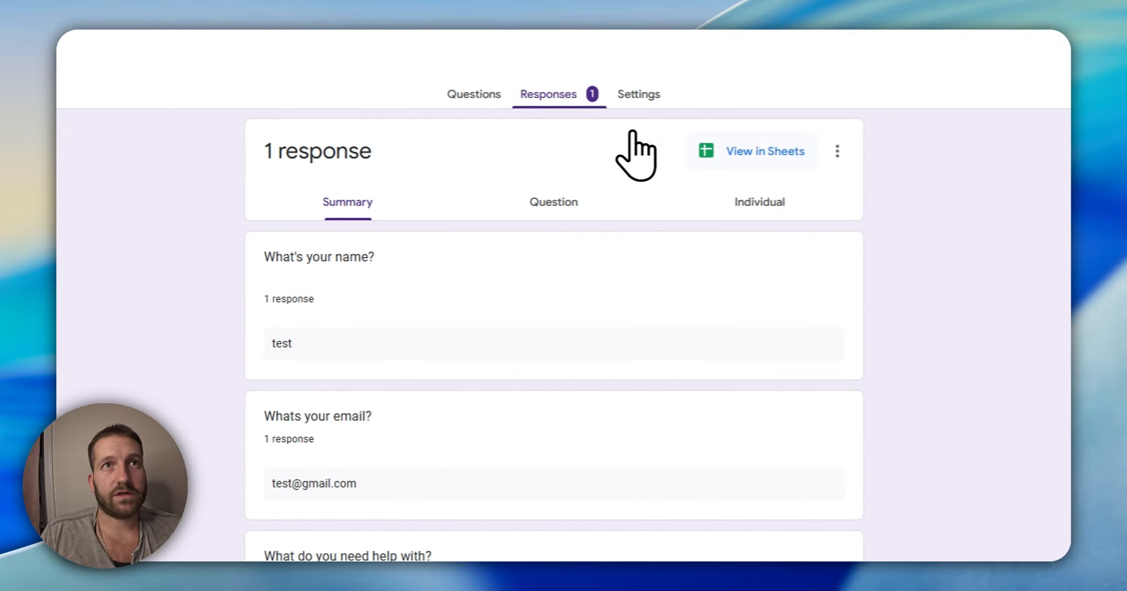
Open the Contact Form Demo spreadsheet linked to the form and examine its response table
{"action": "left_click", "coordinate": [779, 155]}
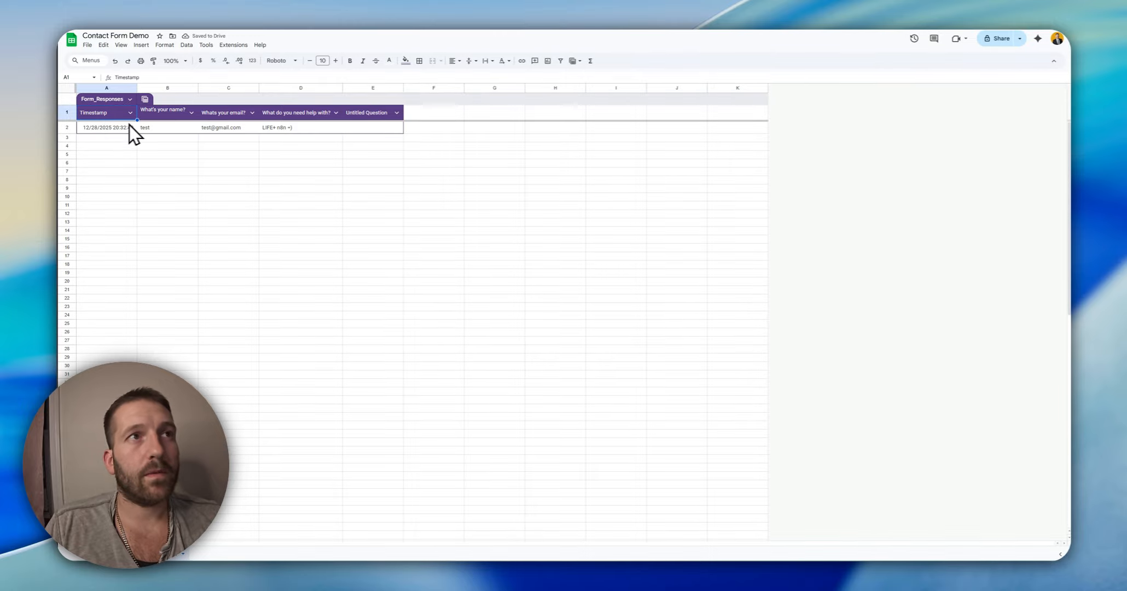
{"action": "mouse_move", "coordinate": [101, 110]}
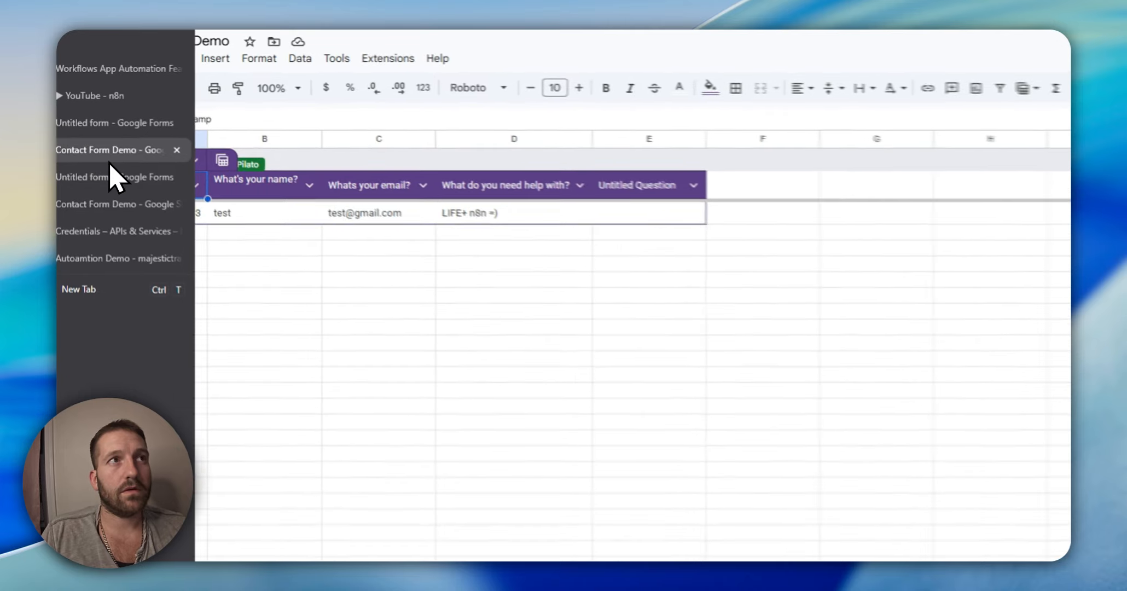
{"action": "left_click", "coordinate": [60, 115]}
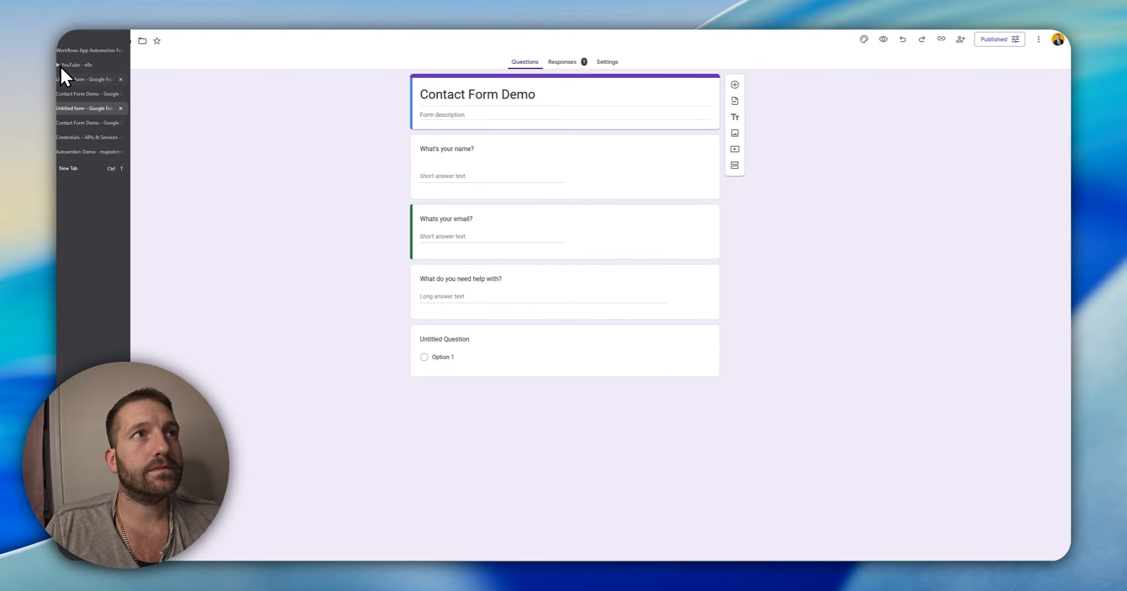
{"action": "left_click", "coordinate": [65, 77]}
{"action": "mouse_move", "coordinate": [60, 146]}
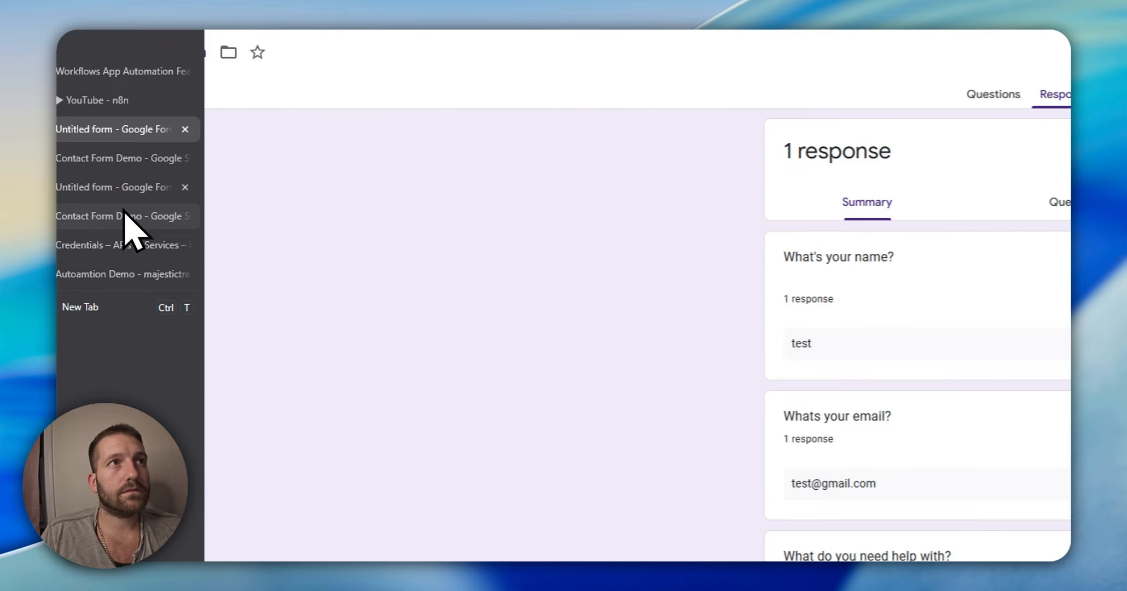
{"action": "left_click", "coordinate": [144, 158]}
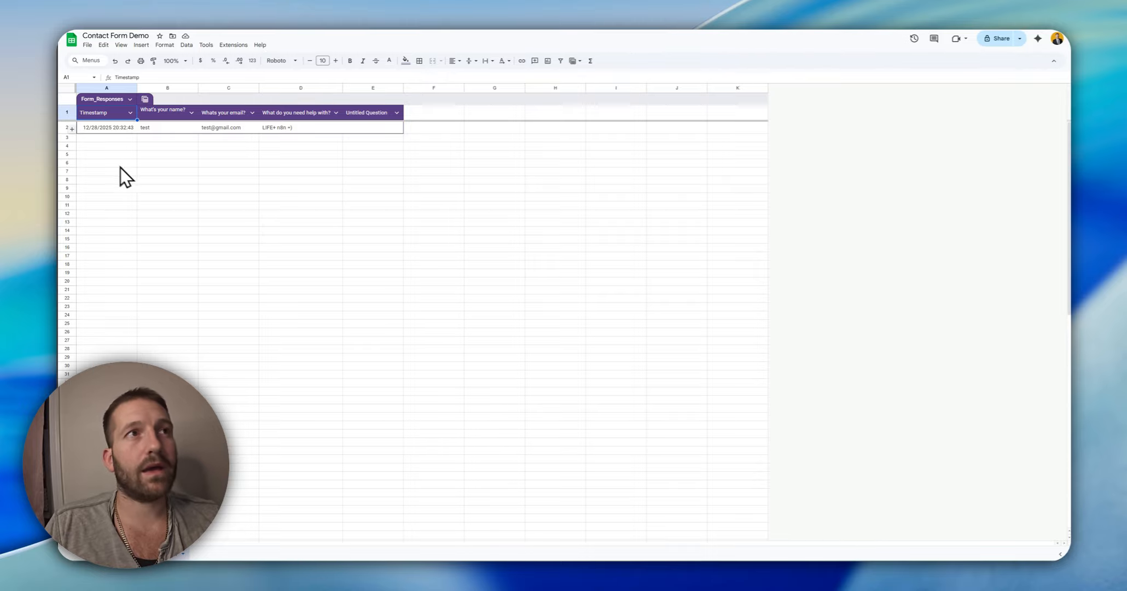
Return to the YouTube workflow in n8n and add the Google Sheets "On row added" trigger as its first step
{"action": "mouse_move", "coordinate": [57, 131]}
{"action": "left_click", "coordinate": [97, 96]}
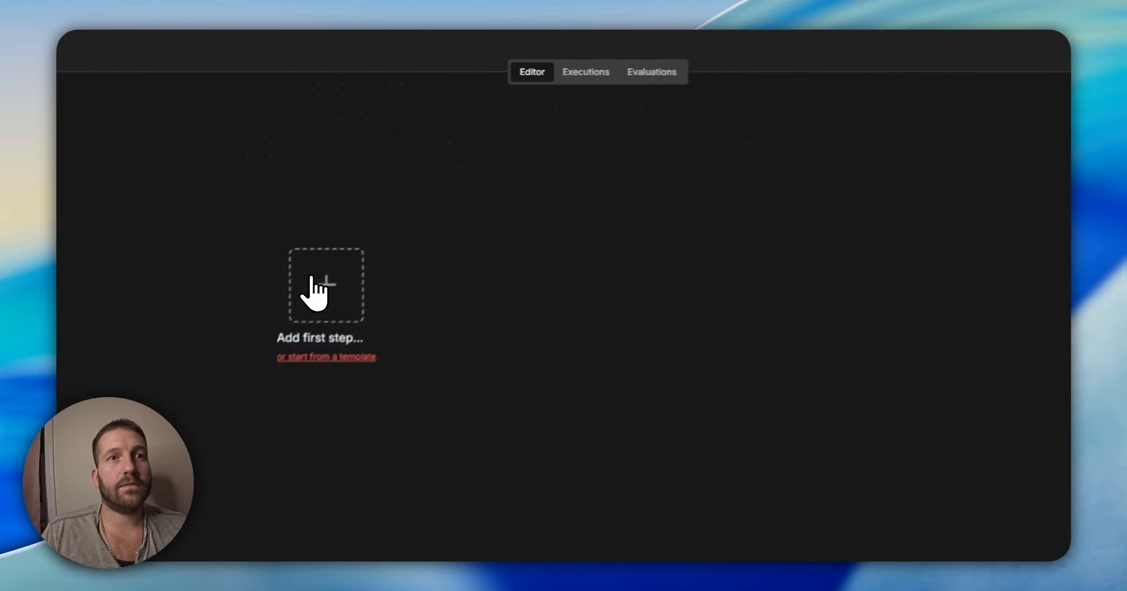
{"action": "left_click", "coordinate": [313, 289]}
{"action": "type", "text": "go"}
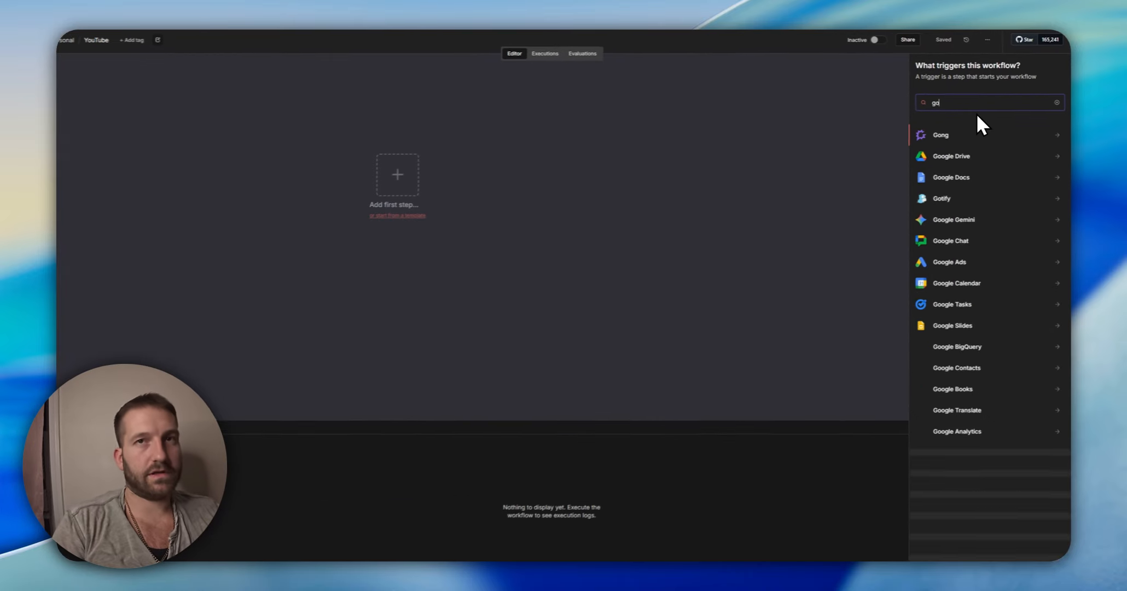
{"action": "type", "text": "ogle shee"}
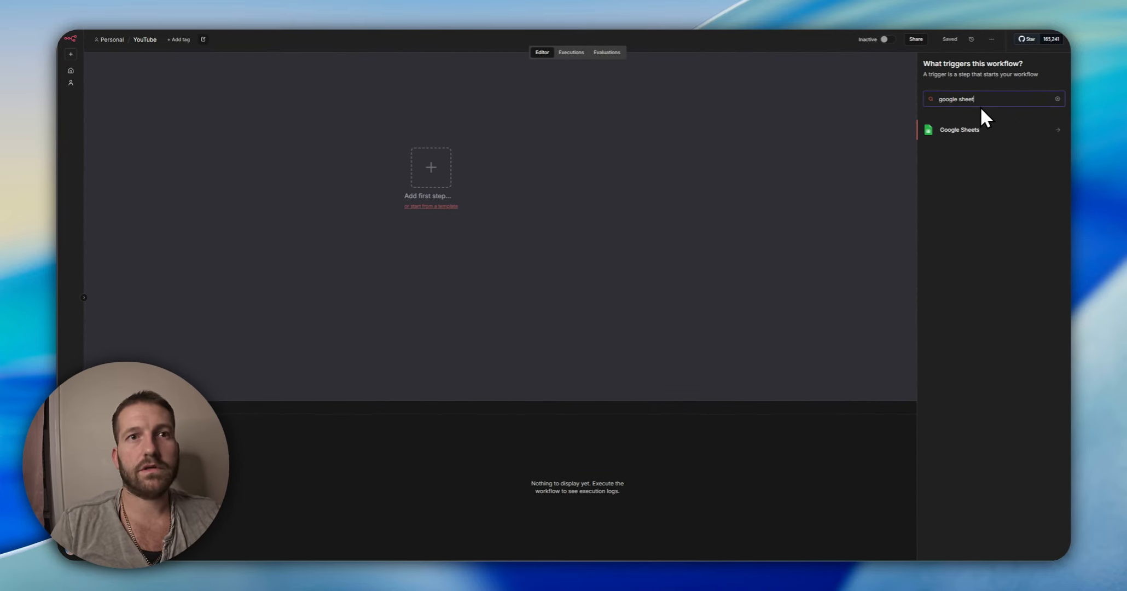
{"action": "type", "text": "t"}
{"action": "left_click", "coordinate": [955, 131]}
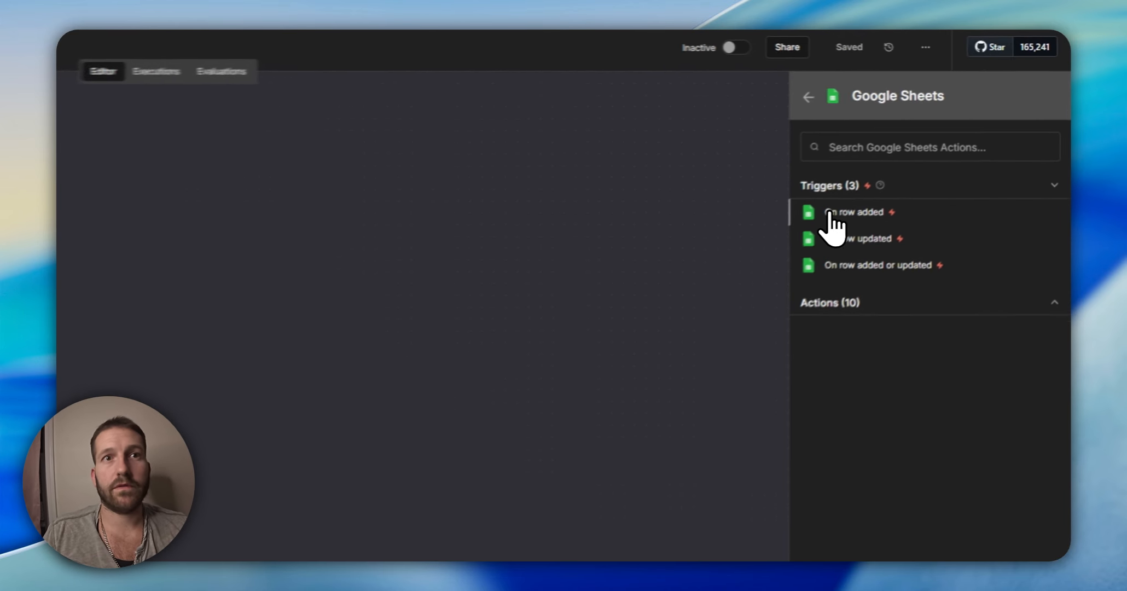
{"action": "left_click", "coordinate": [812, 225]}
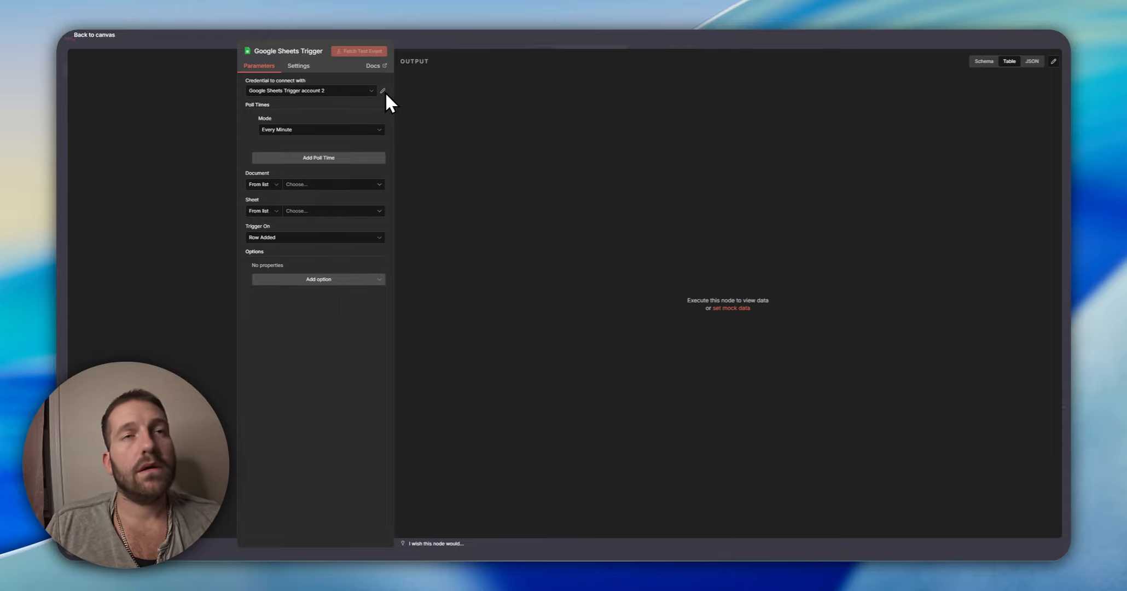
Reconnect the trigger's Google Sheets credential by signing in with the Google account and granting access
{"action": "left_click", "coordinate": [382, 91]}
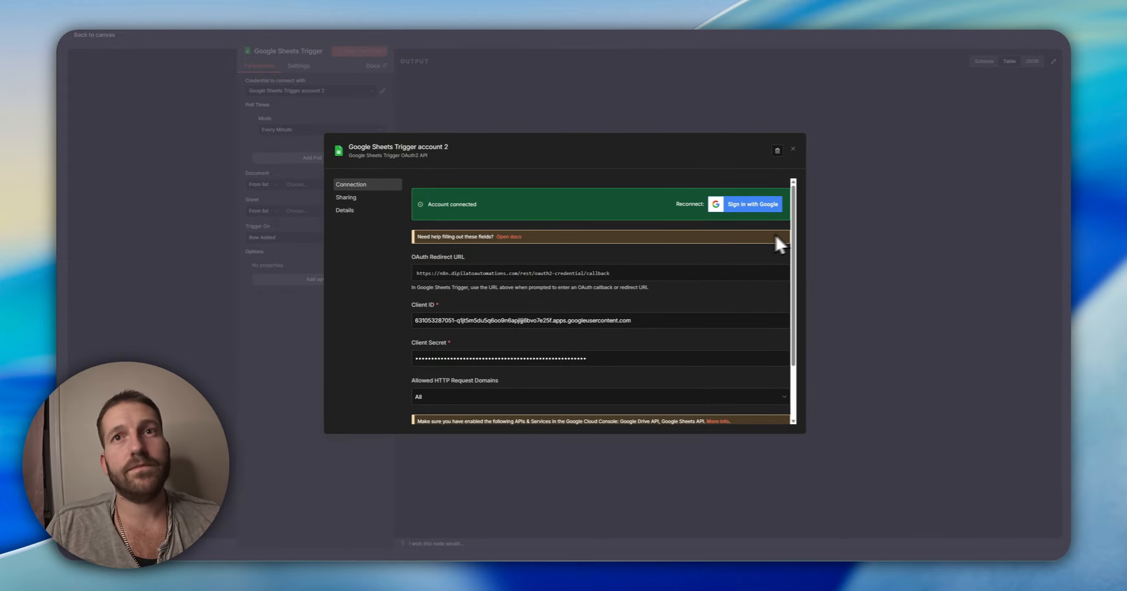
{"action": "scroll", "coordinate": [780, 243], "scroll_direction": "down", "scroll_amount": 2}
{"action": "scroll", "coordinate": [729, 239], "scroll_direction": "up", "scroll_amount": 2}
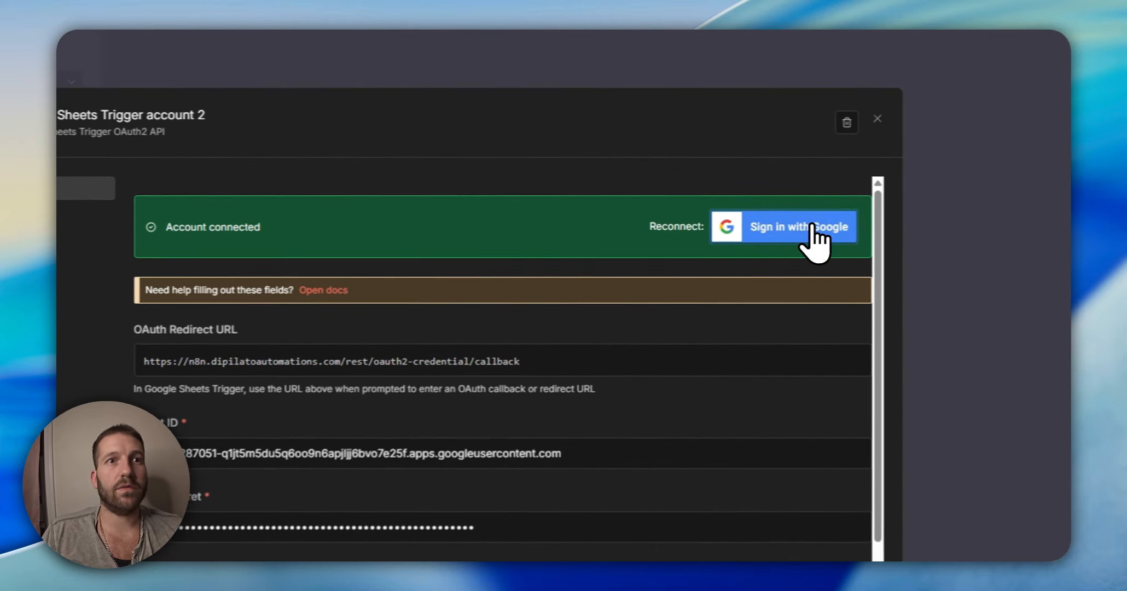
{"action": "left_click", "coordinate": [790, 219]}
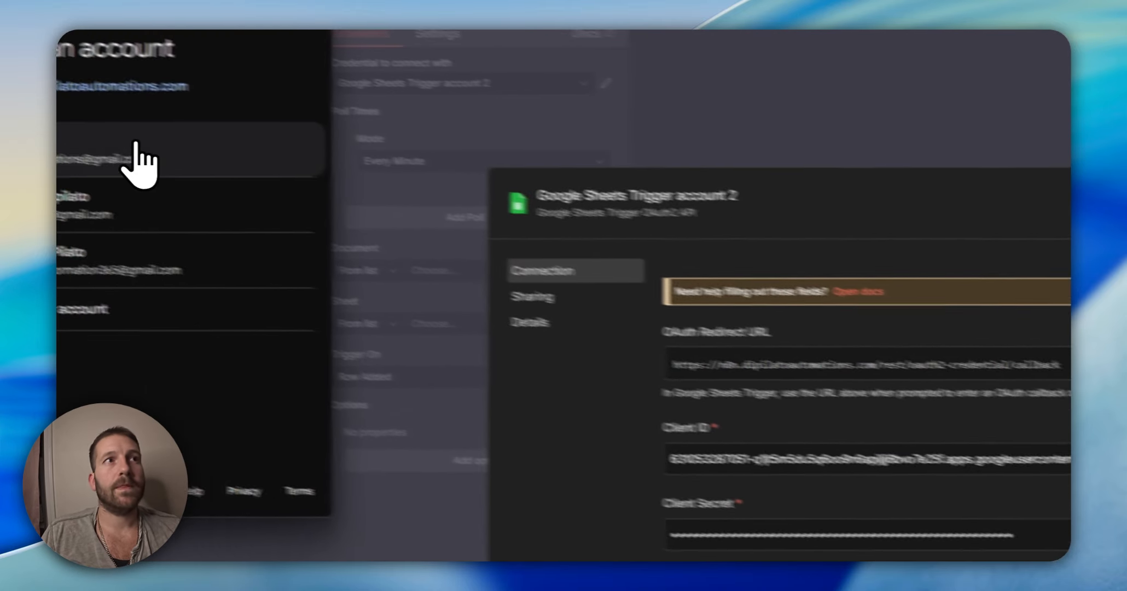
{"action": "left_click", "coordinate": [135, 153]}
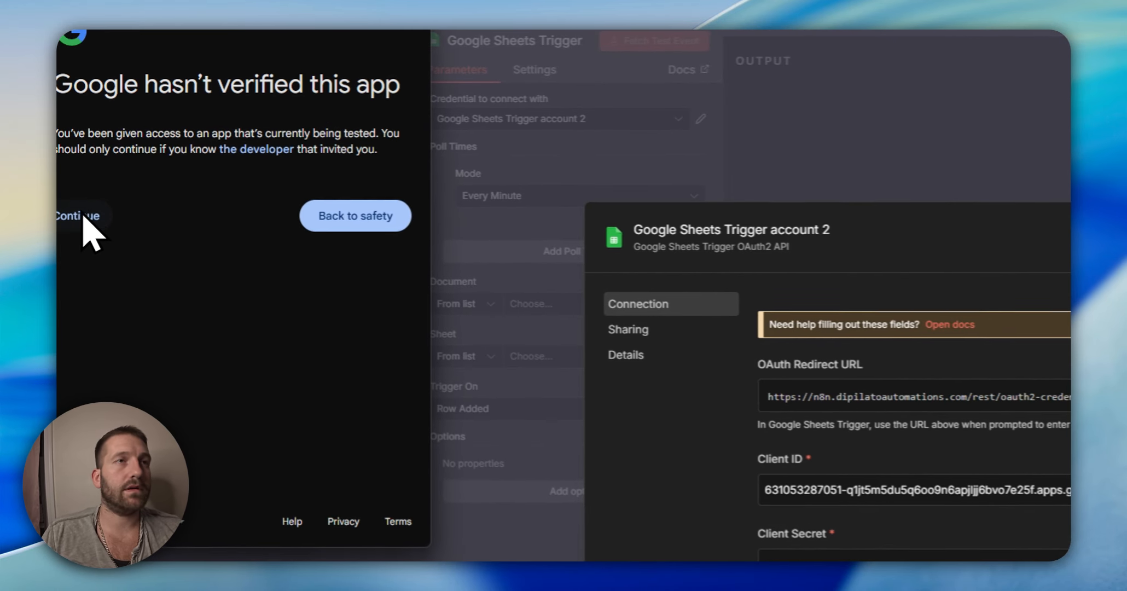
{"action": "left_click", "coordinate": [66, 140]}
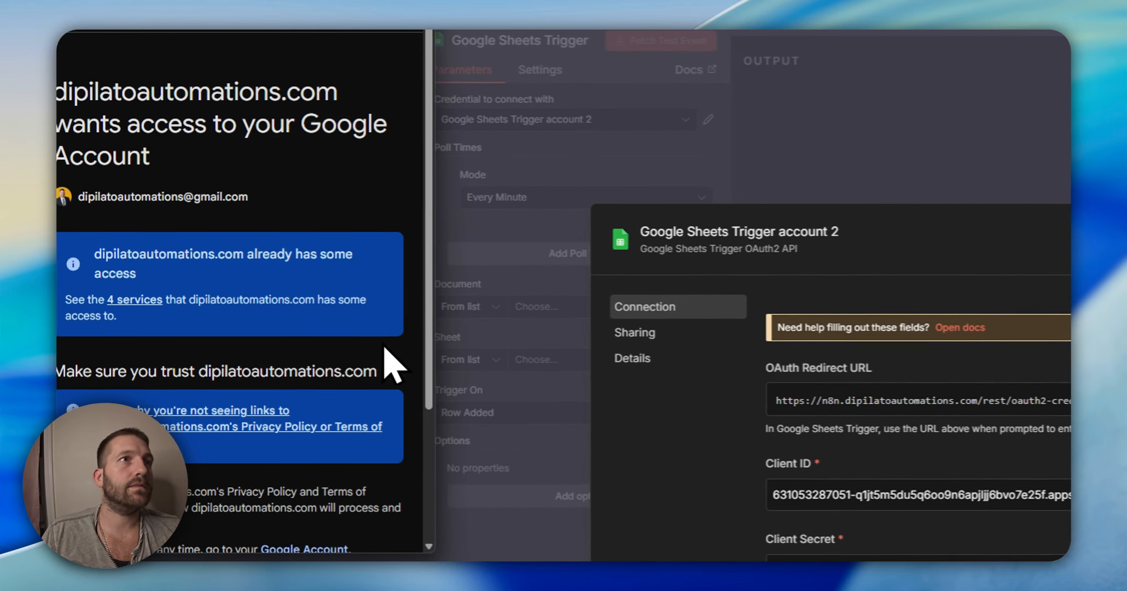
{"action": "scroll", "coordinate": [302, 314], "scroll_direction": "down", "scroll_amount": 3}
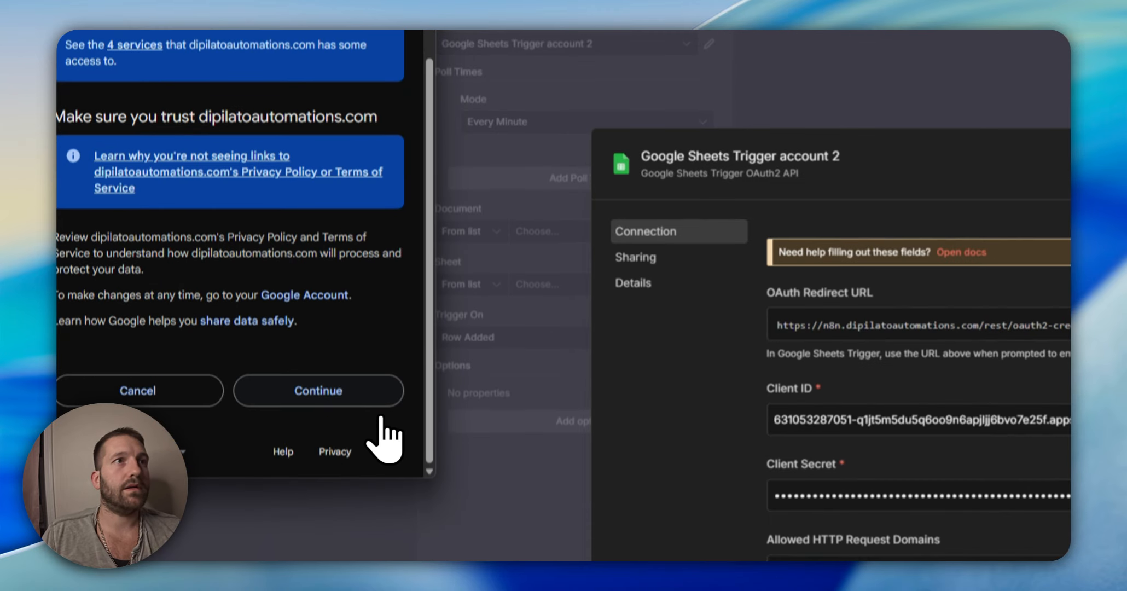
{"action": "left_click", "coordinate": [354, 366]}
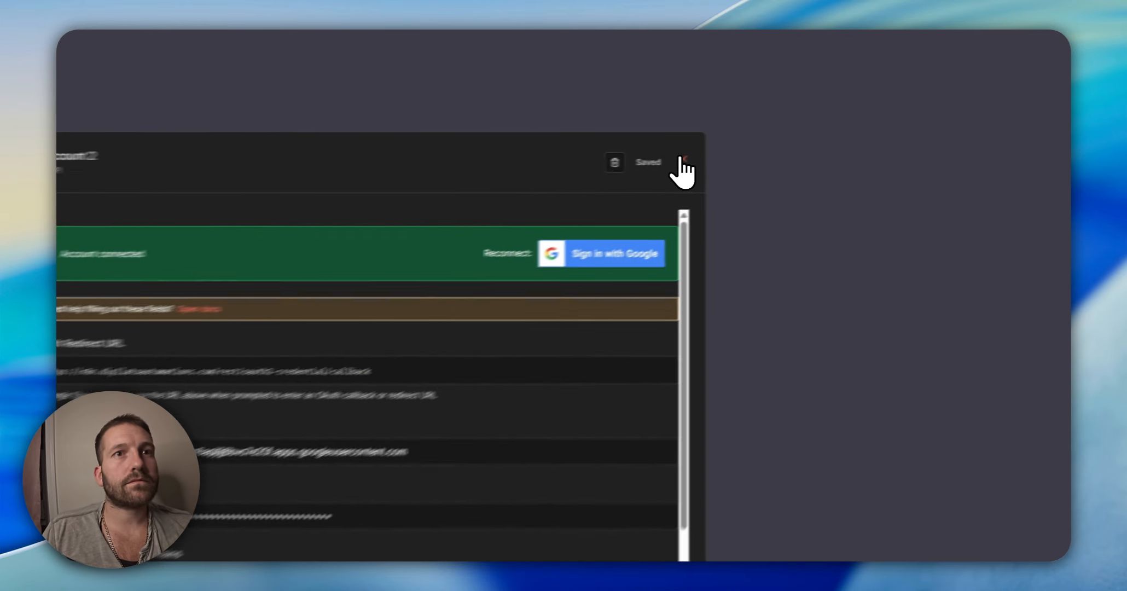
{"action": "left_click", "coordinate": [792, 149]}
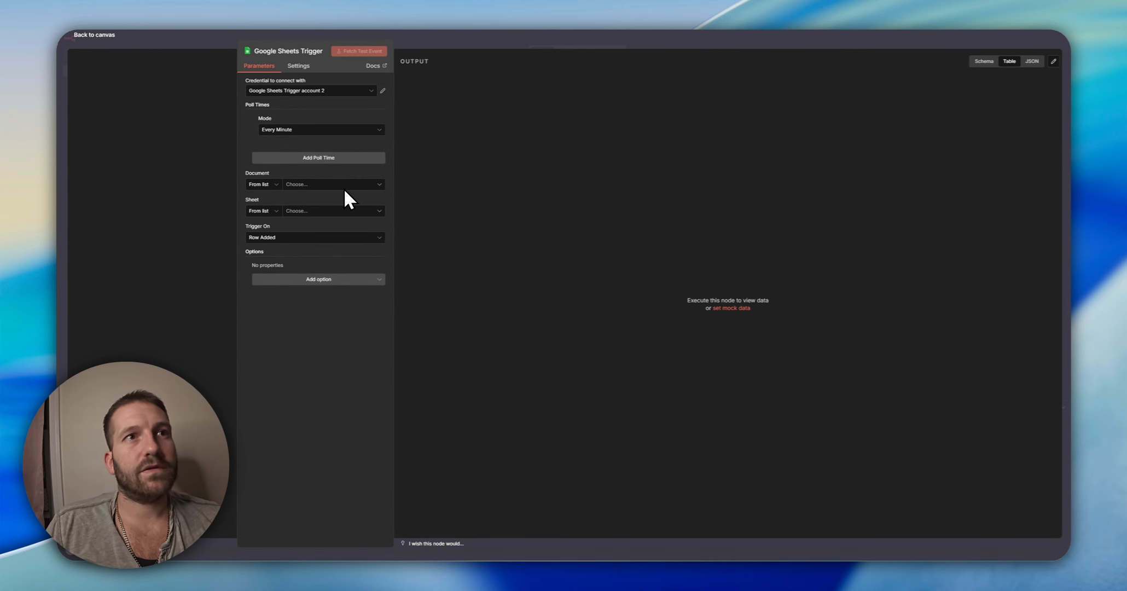
Set the trigger's document to Contact Form Demo and its sheet to Form Responses 1
{"action": "left_click", "coordinate": [336, 186]}
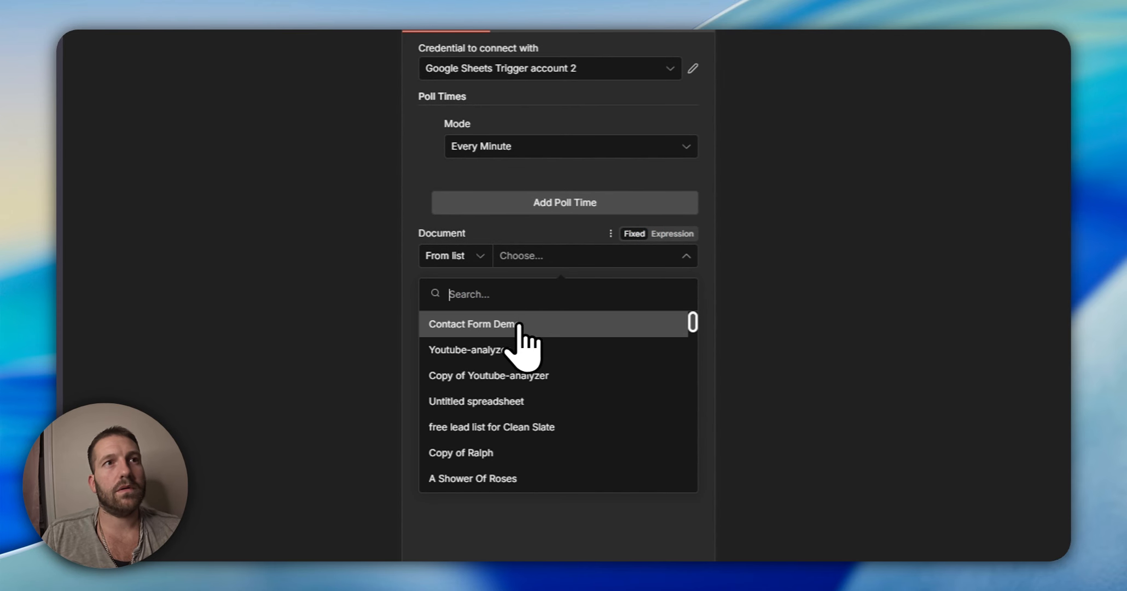
{"action": "left_click", "coordinate": [499, 326]}
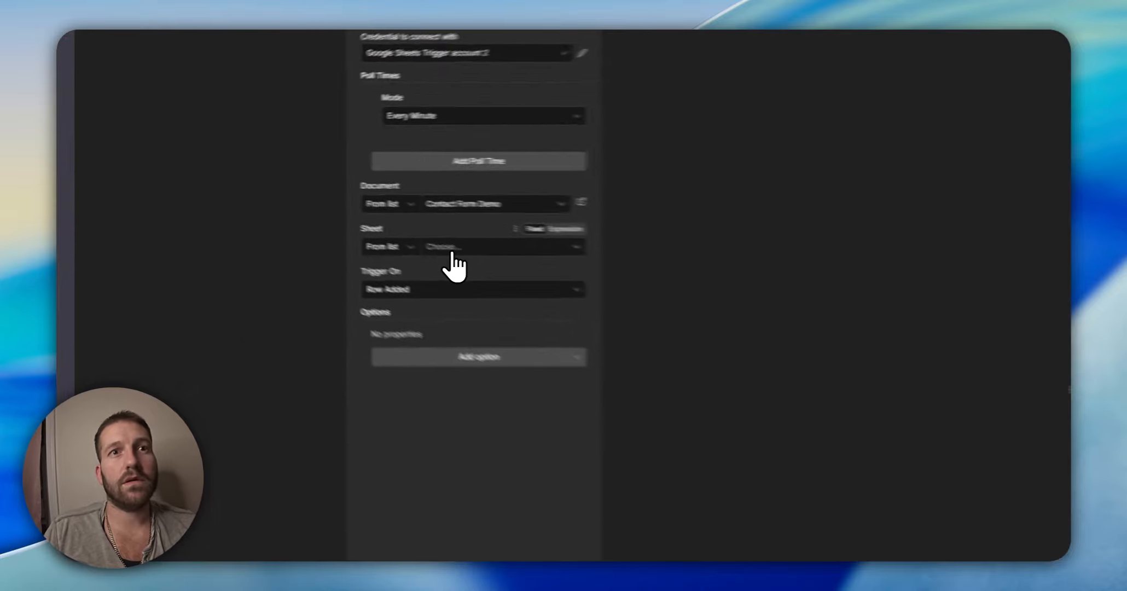
{"action": "left_click", "coordinate": [300, 213]}
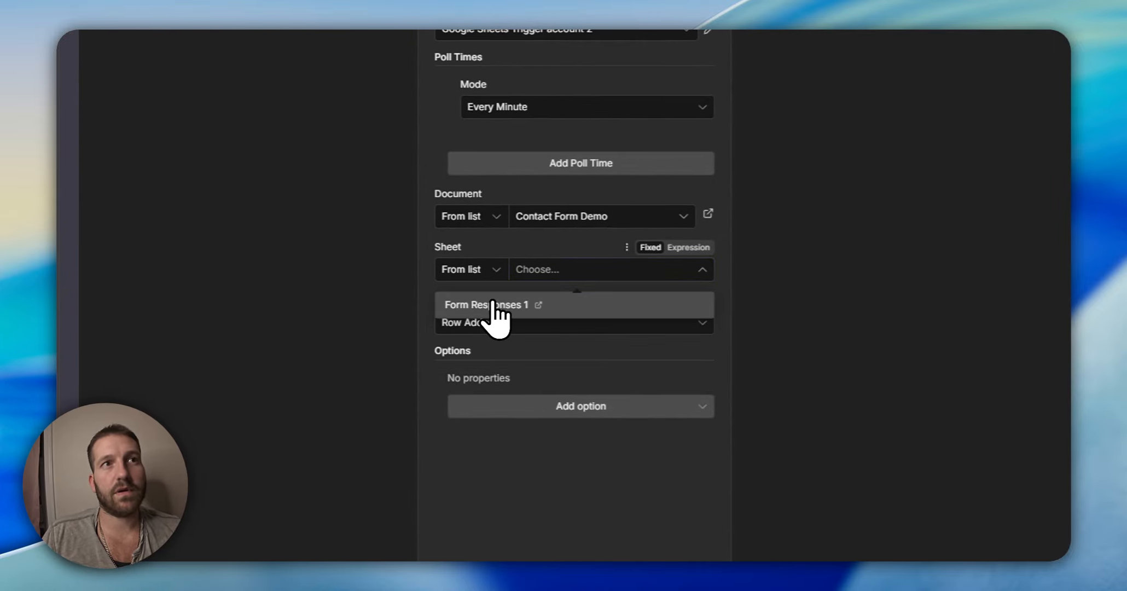
{"action": "left_click", "coordinate": [491, 304]}
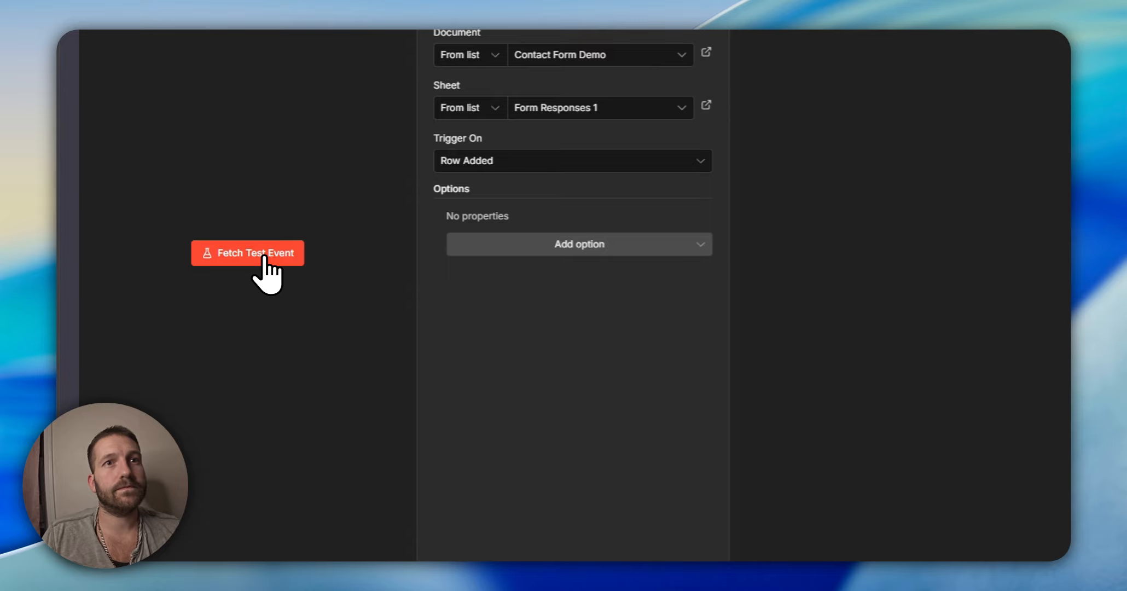
Fetch a test event, examine the returned timestamp and name fields, and go back to the workflow canvas
{"action": "left_click", "coordinate": [265, 256]}
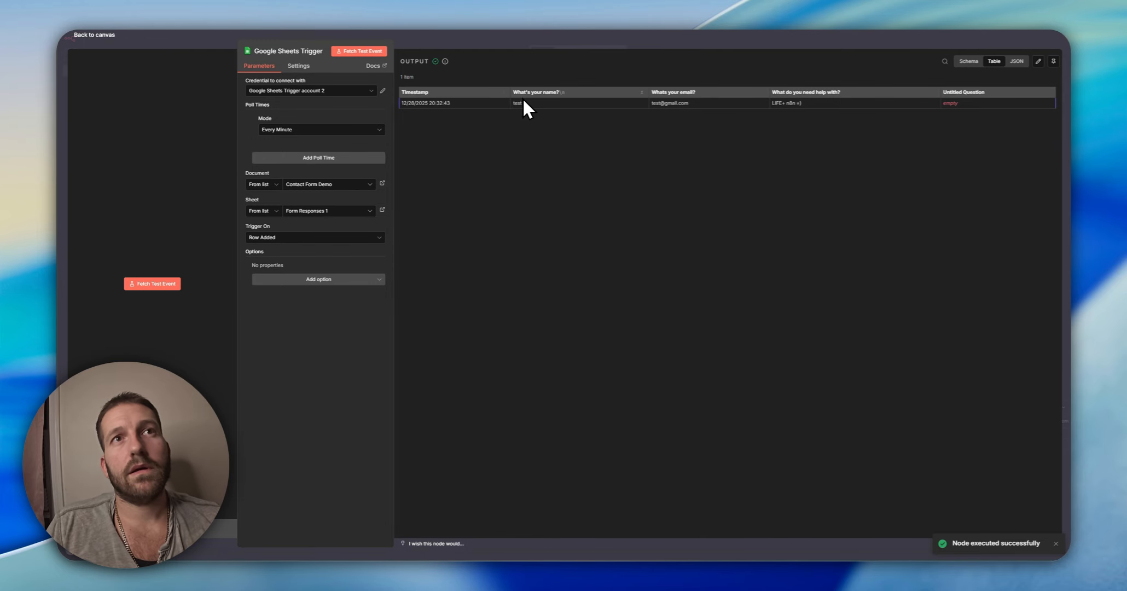
{"action": "left_click_drag", "start_coordinate": [415, 103], "coordinate": [432, 103]}
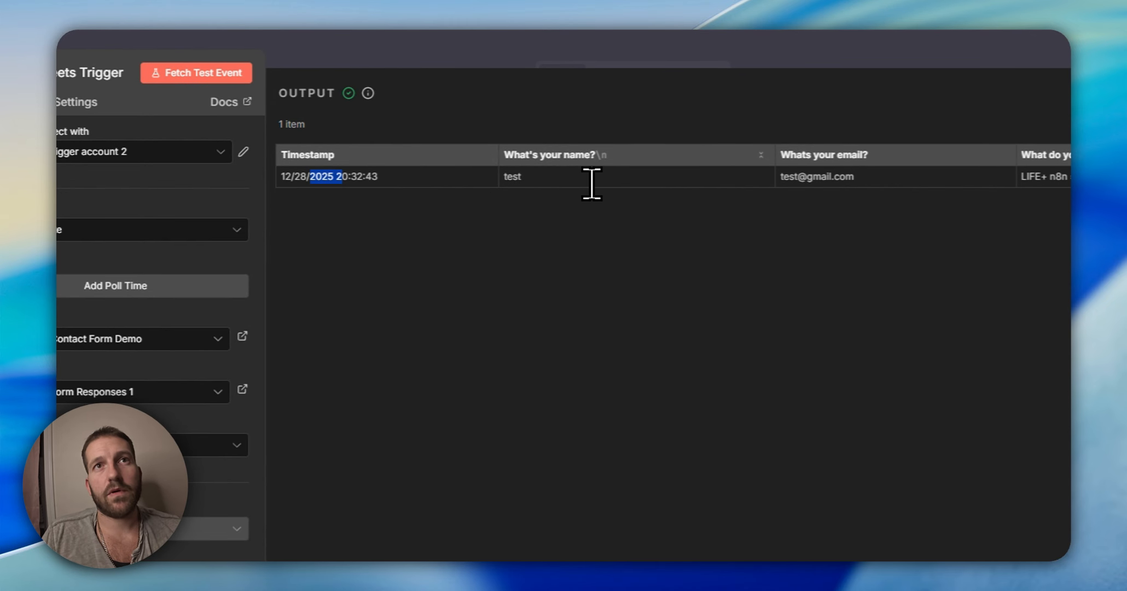
{"action": "left_click_drag", "start_coordinate": [595, 155], "coordinate": [565, 157]}
{"action": "left_click", "coordinate": [552, 177]}
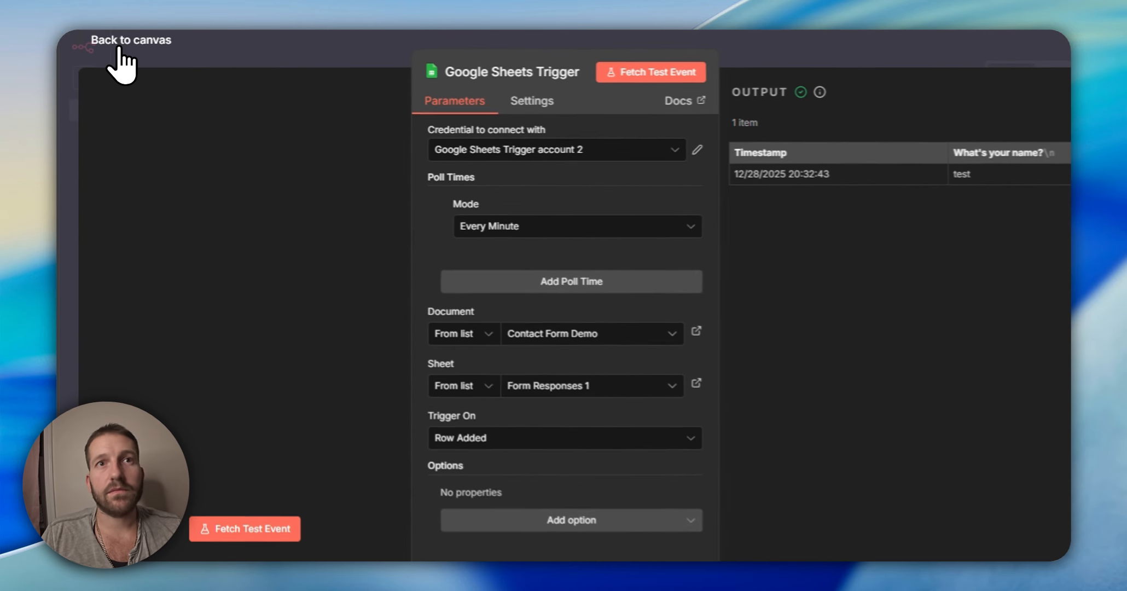
{"action": "left_click", "coordinate": [92, 36]}
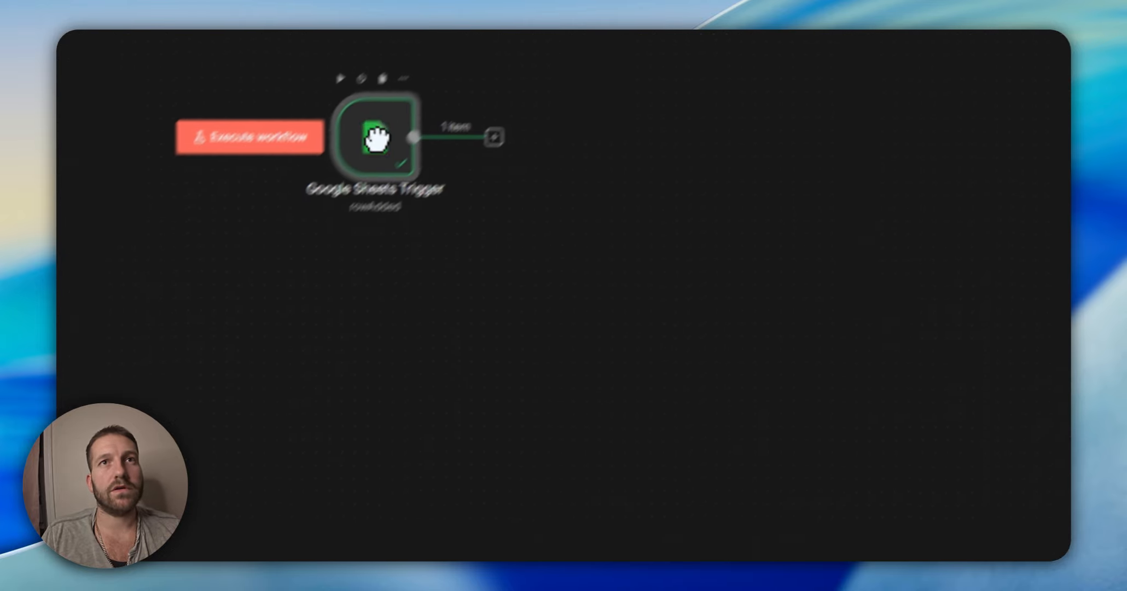
Add a Gmail "Send a message" action after the Google Sheets trigger
{"action": "left_click", "coordinate": [417, 211]}
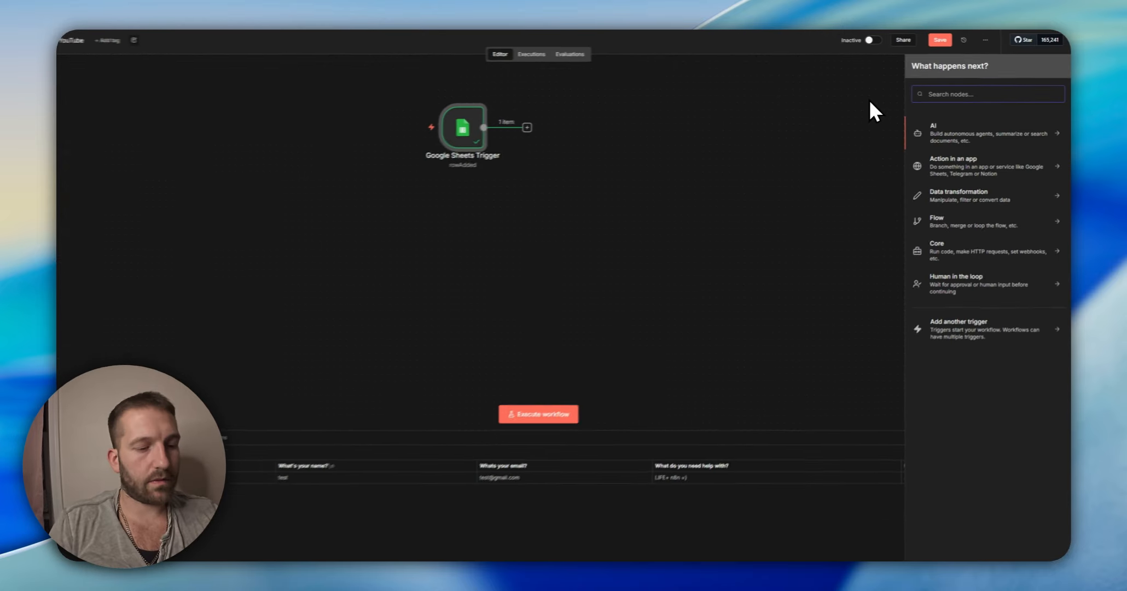
{"action": "type", "text": "gmail"}
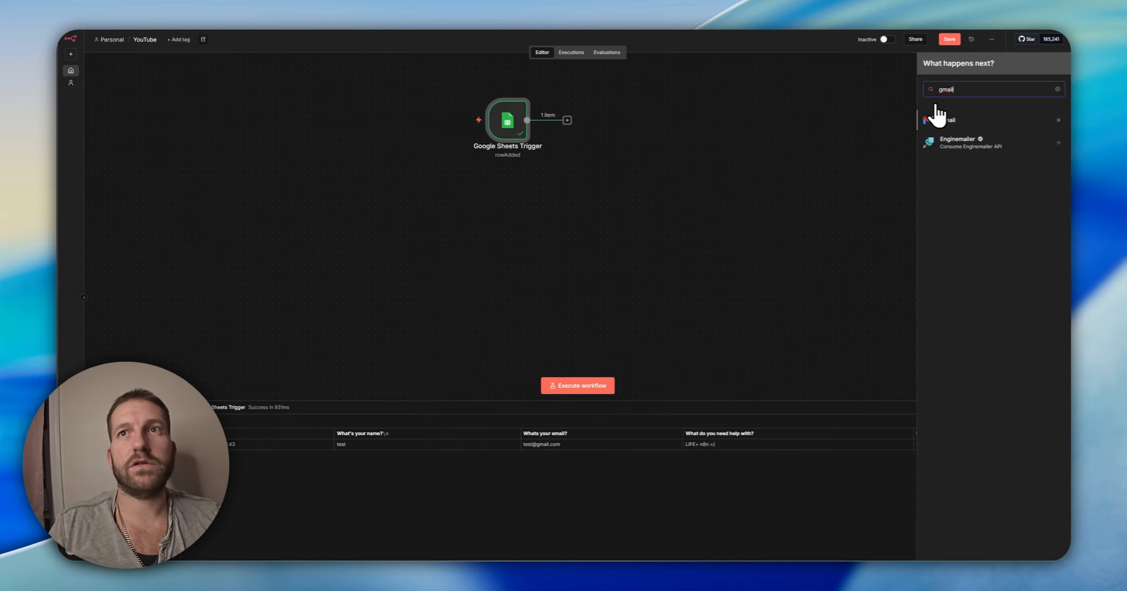
{"action": "left_click", "coordinate": [942, 120]}
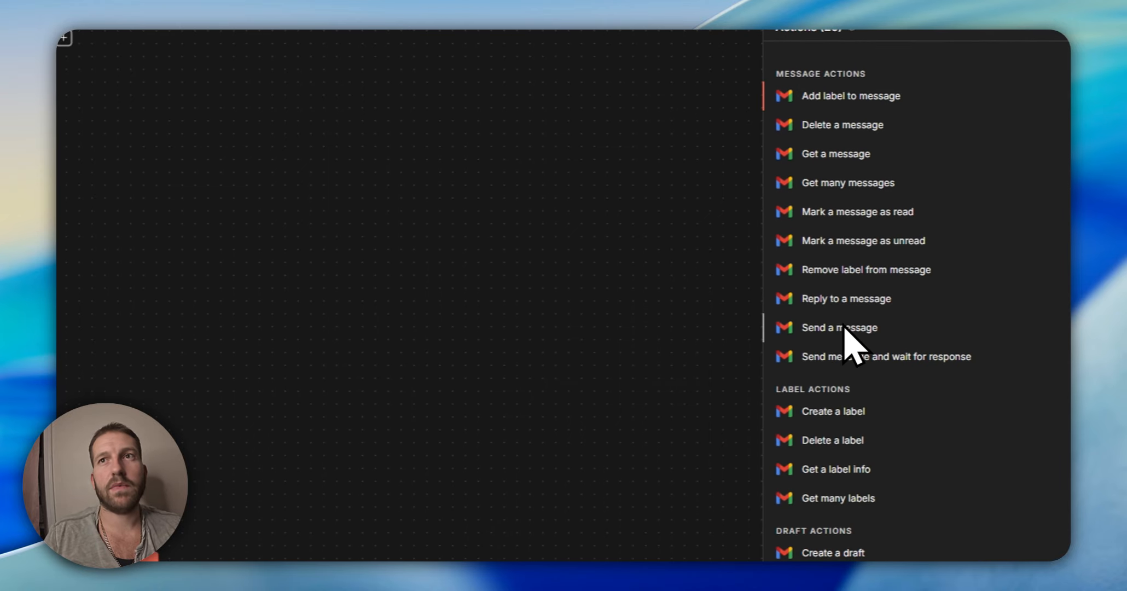
{"action": "left_click", "coordinate": [841, 351]}
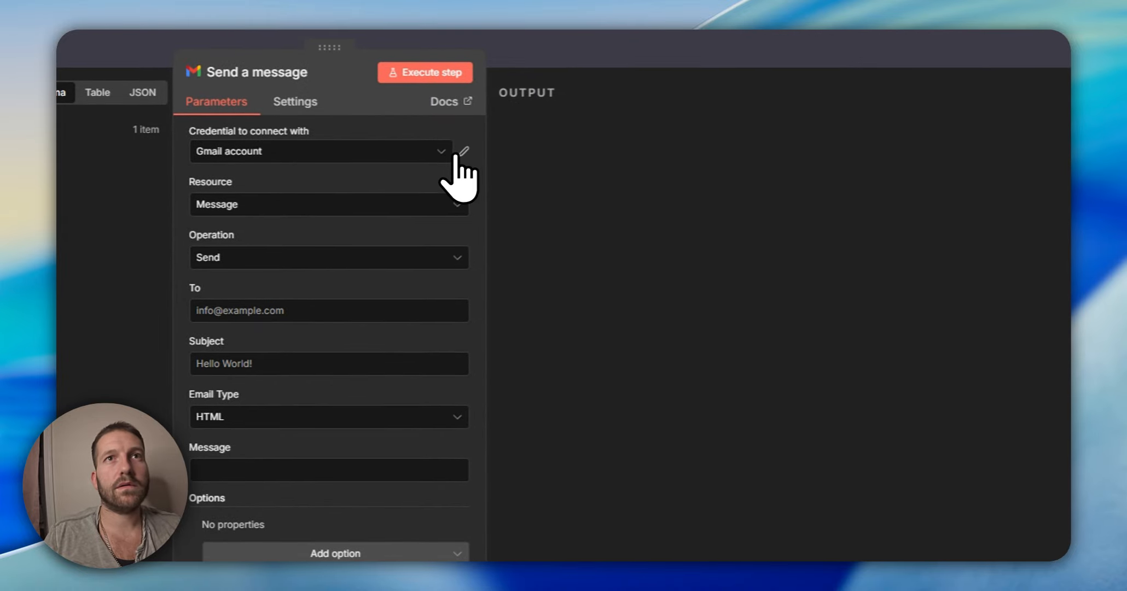
Check the Gmail account credential's connection and keep the message operation set to Send
{"action": "left_click", "coordinate": [474, 111]}
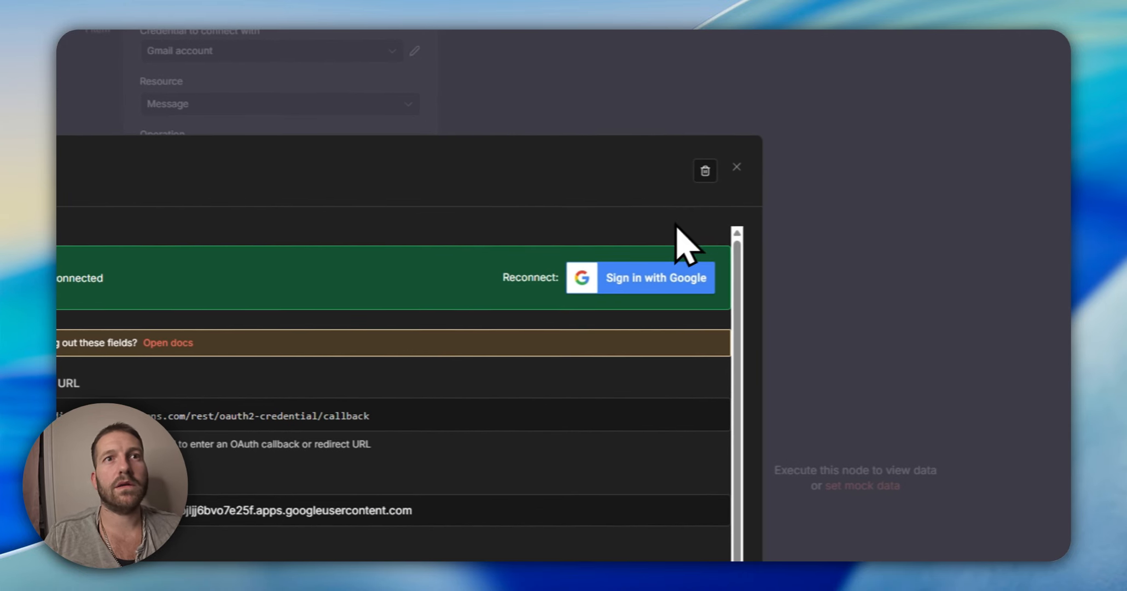
{"action": "left_click", "coordinate": [733, 164]}
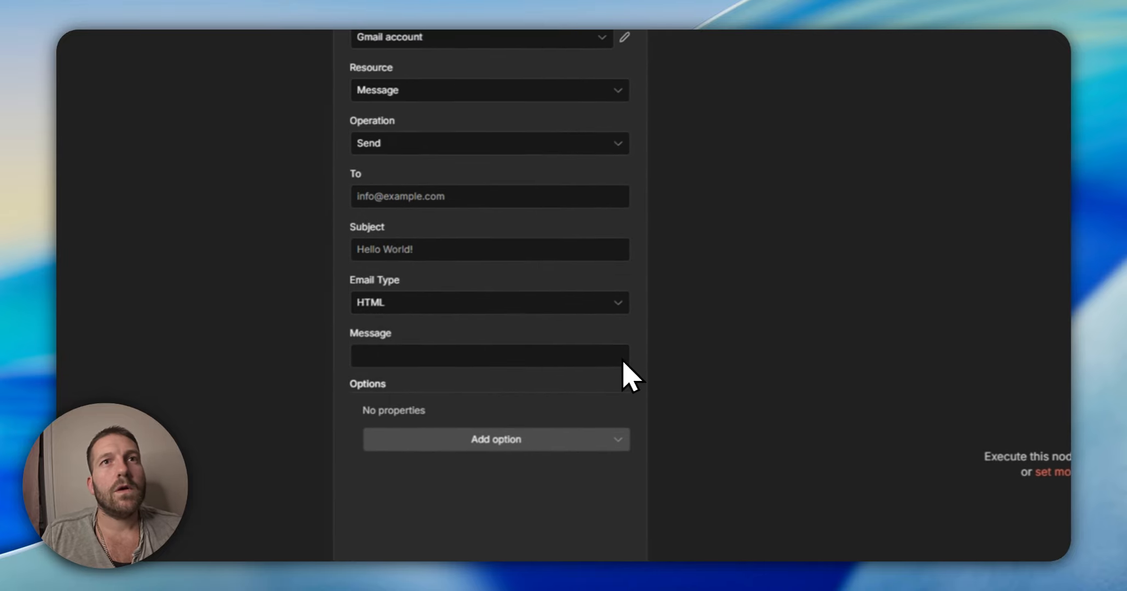
{"action": "left_click", "coordinate": [417, 53]}
{"action": "scroll", "coordinate": [522, 219], "scroll_direction": "down", "scroll_amount": 2}
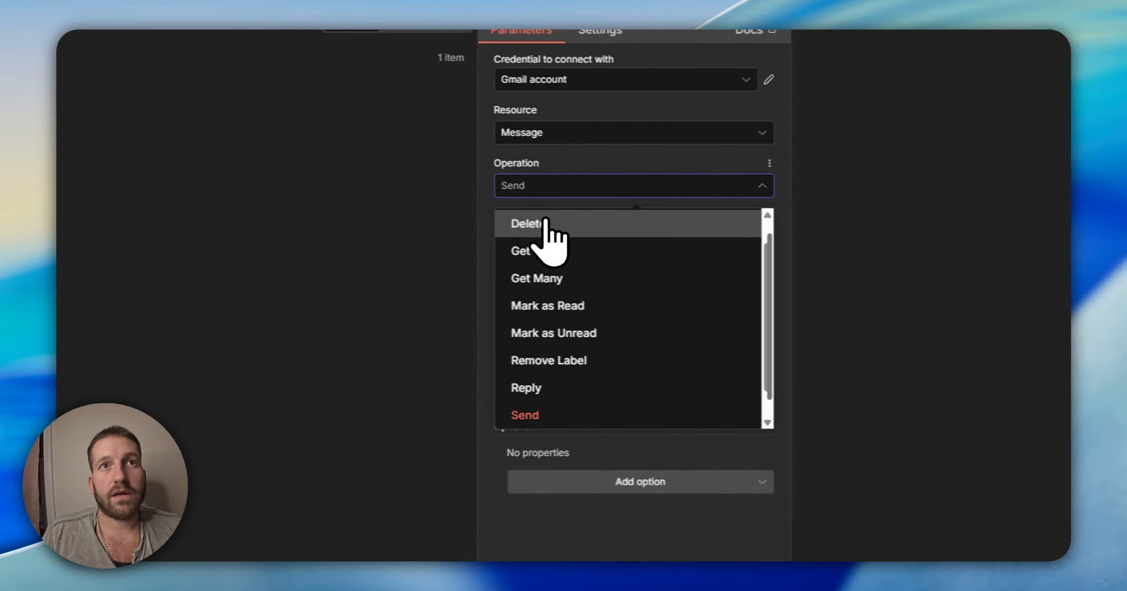
{"action": "left_click", "coordinate": [499, 410]}
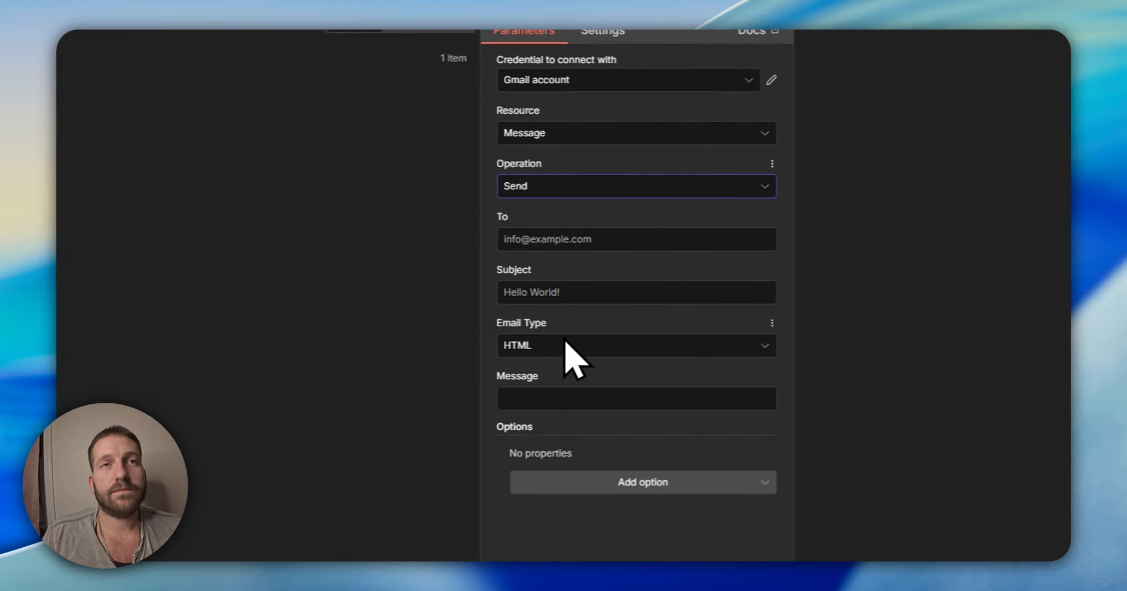
Enter the recipient's email address for the message and set the email type to Text
{"action": "left_click", "coordinate": [608, 244]}
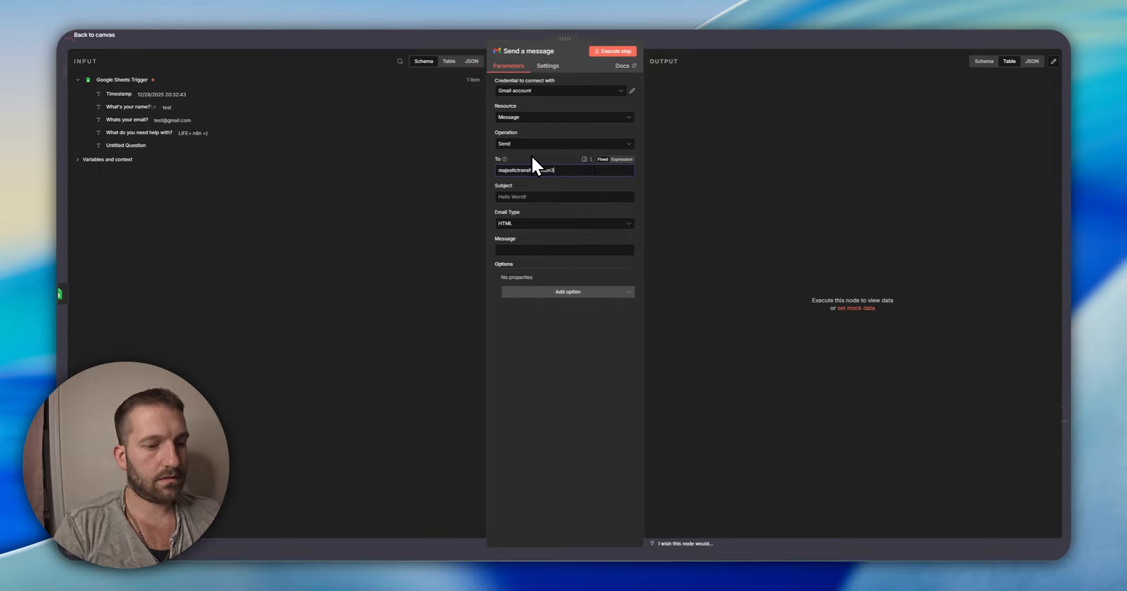
{"action": "type", "text": "@gmail.com"}
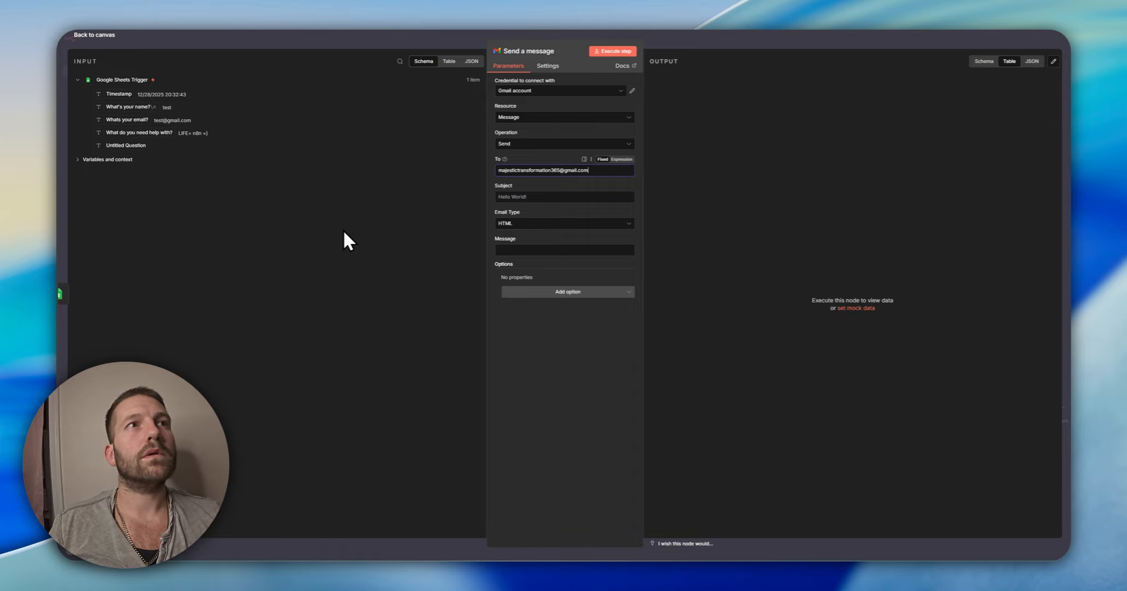
{"action": "left_click", "coordinate": [533, 223]}
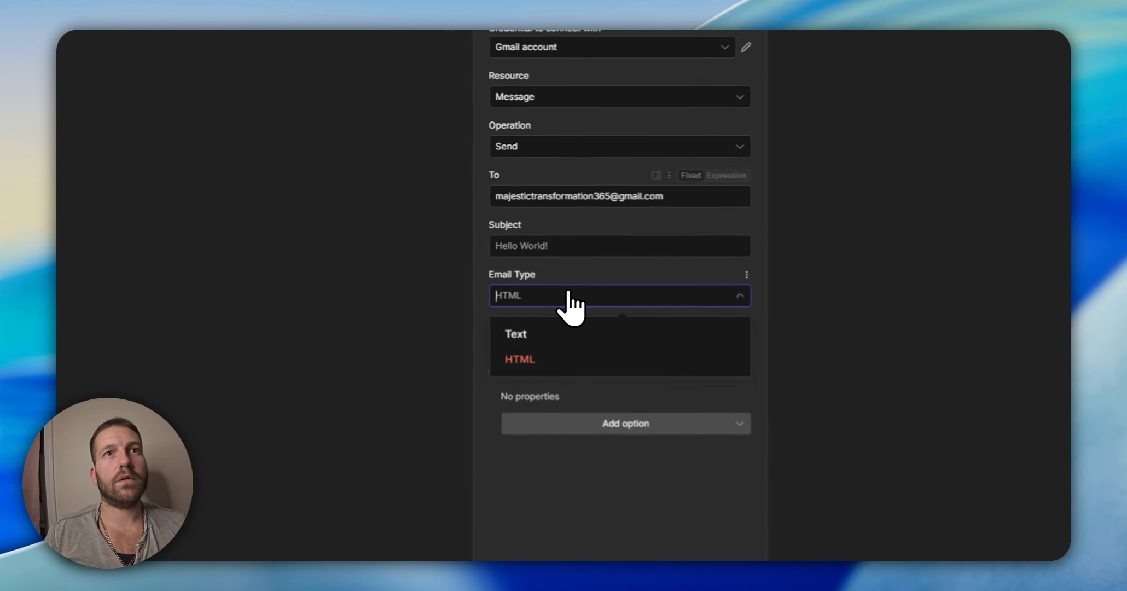
{"action": "left_click", "coordinate": [548, 350]}
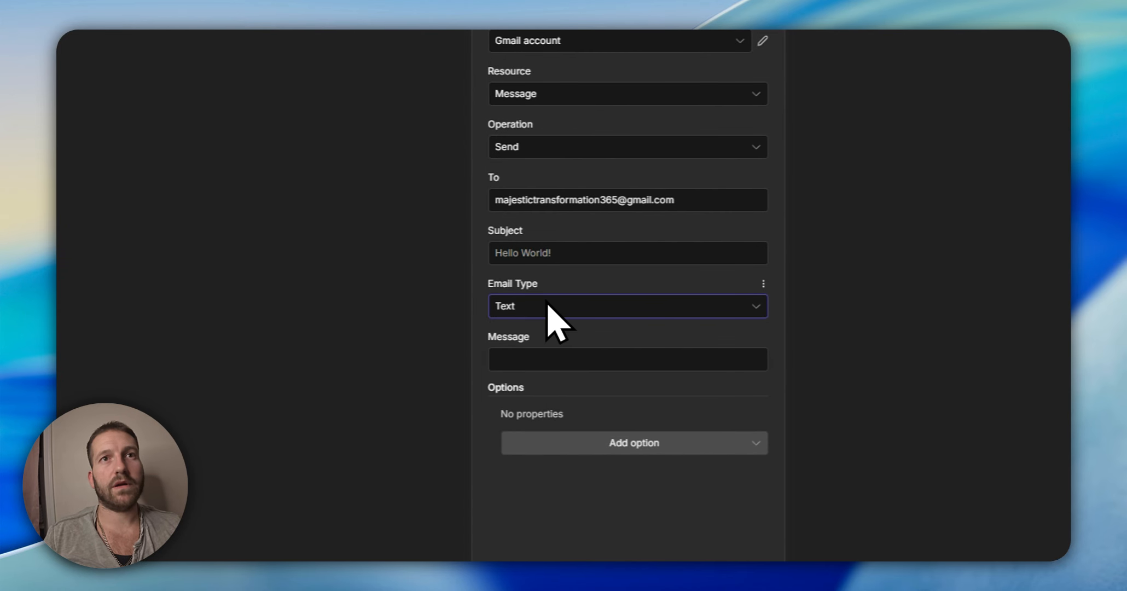
Try to build the subject from "HI," followed by the "What's your name?" field of the trigger data
{"action": "left_click", "coordinate": [575, 261]}
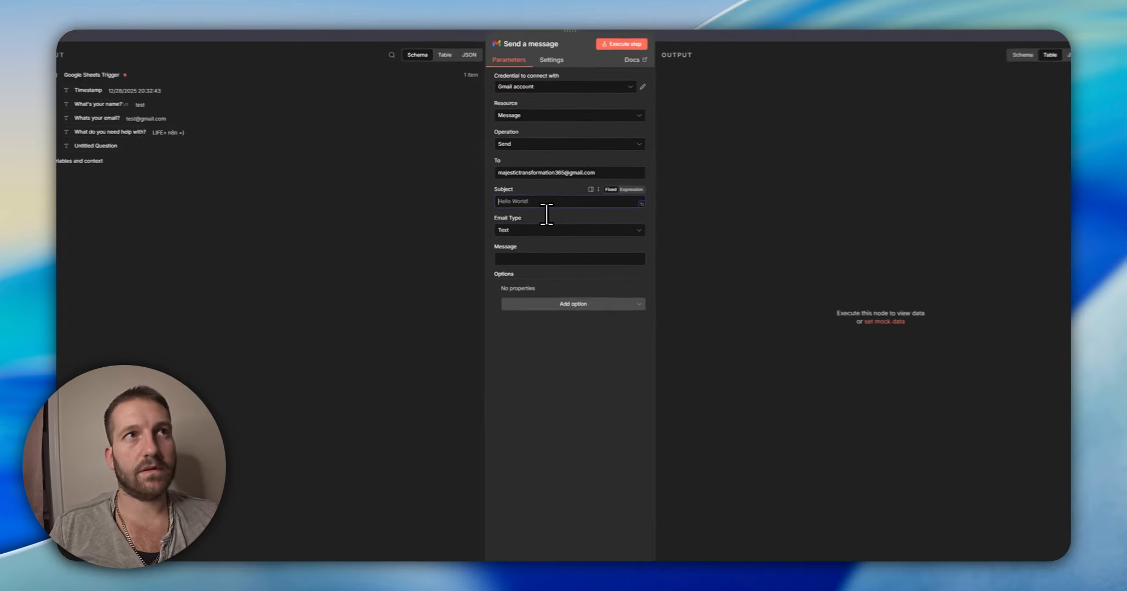
{"action": "type", "text": "Hi,"}
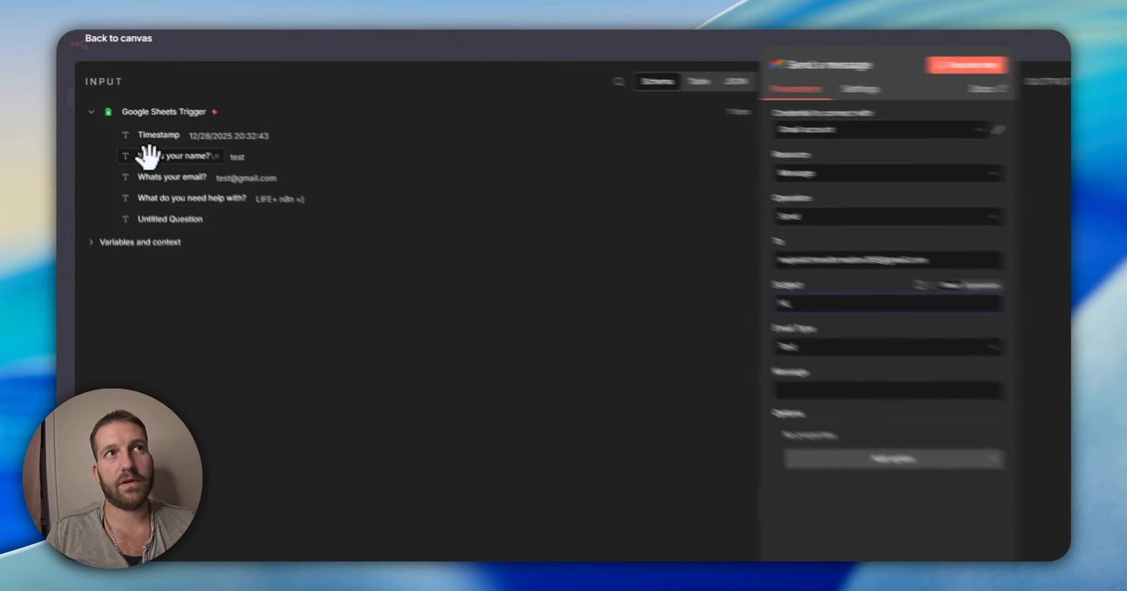
{"action": "left_click_drag", "start_coordinate": [158, 107], "coordinate": [299, 150]}
{"action": "left_click_drag", "start_coordinate": [534, 266], "coordinate": [1028, 373]}
{"action": "left_click_drag", "start_coordinate": [777, 323], "coordinate": [778, 325]}
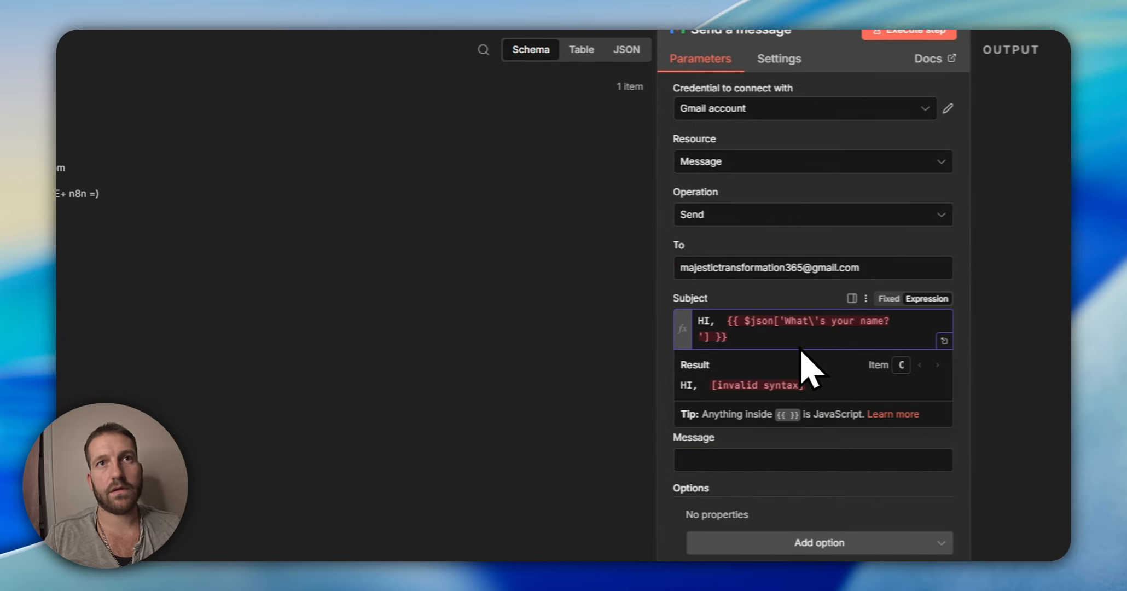
Clear the subject expression and insert only the "What's your name?" field from the trigger data
{"action": "left_click", "coordinate": [799, 346]}
{"action": "key", "text": "Right"}
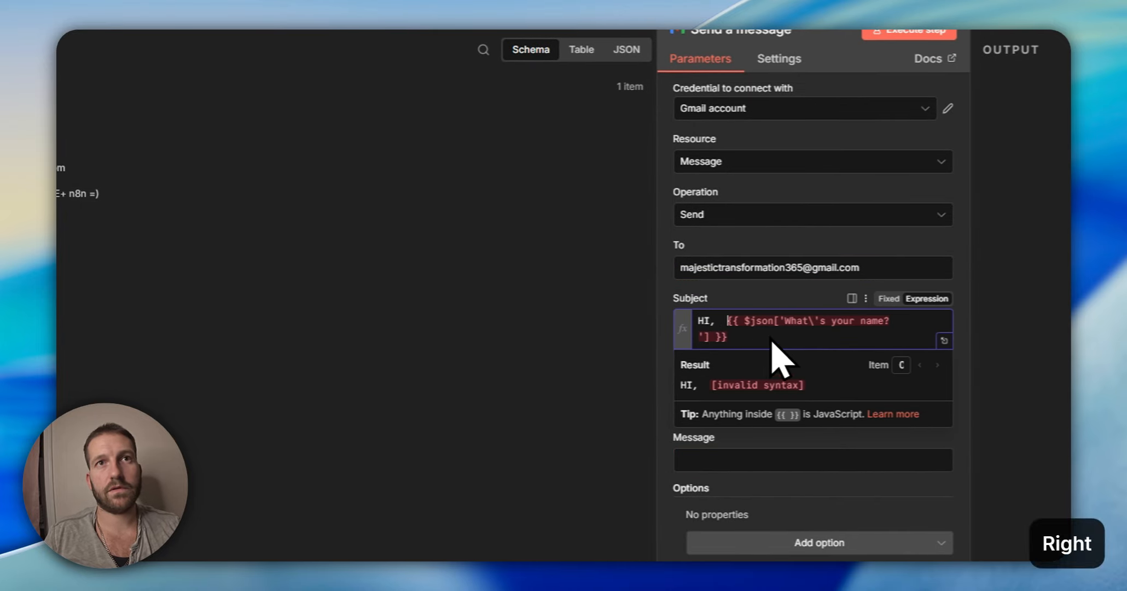
{"action": "key", "text": "BackSpace"}
{"action": "key", "text": "BackSpace"}
{"action": "left_click_drag", "start_coordinate": [800, 343], "coordinate": [685, 322]}
{"action": "key", "text": "BackSpace"}
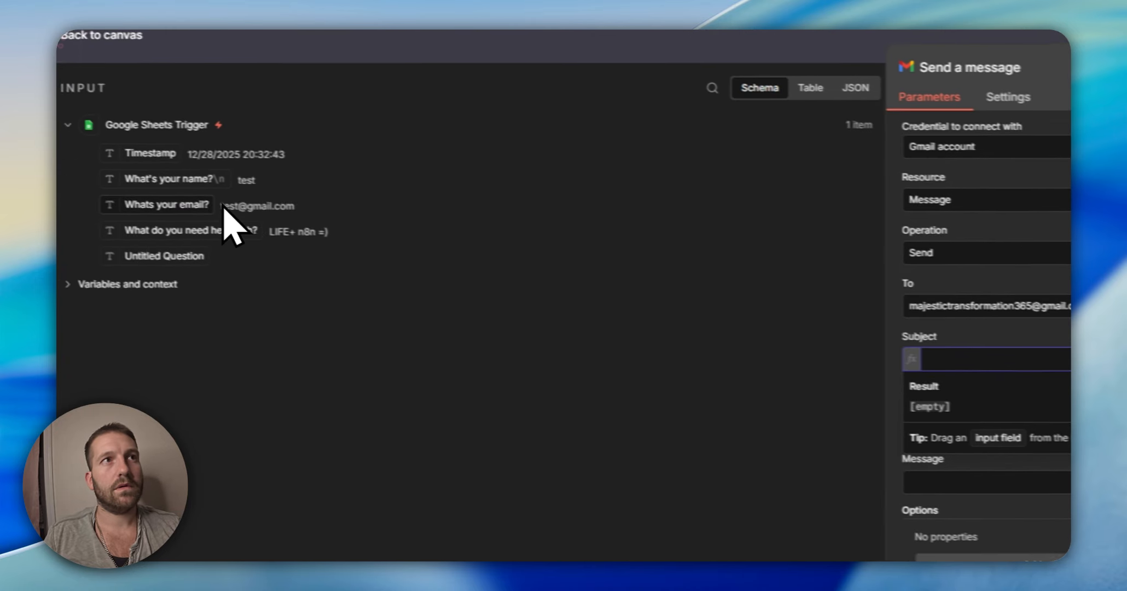
{"action": "left_click_drag", "start_coordinate": [189, 180], "coordinate": [890, 334]}
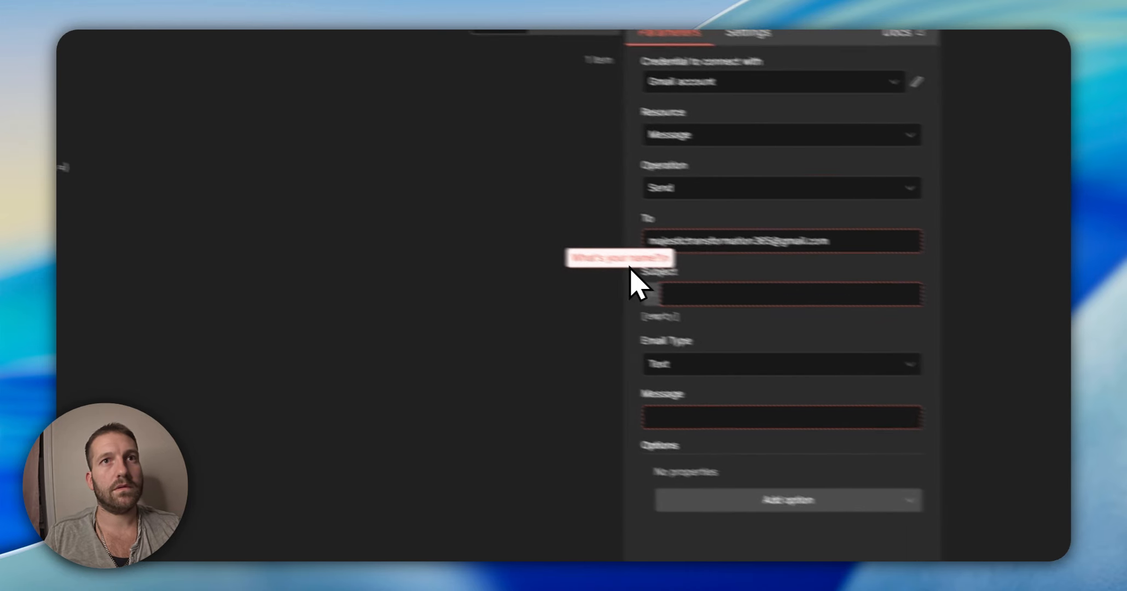
{"action": "mouse_move", "coordinate": [629, 268]}
{"action": "left_mouse_down"}
{"action": "mouse_move", "coordinate": [649, 280]}
{"action": "mouse_move", "coordinate": [637, 288]}
{"action": "left_mouse_up"}
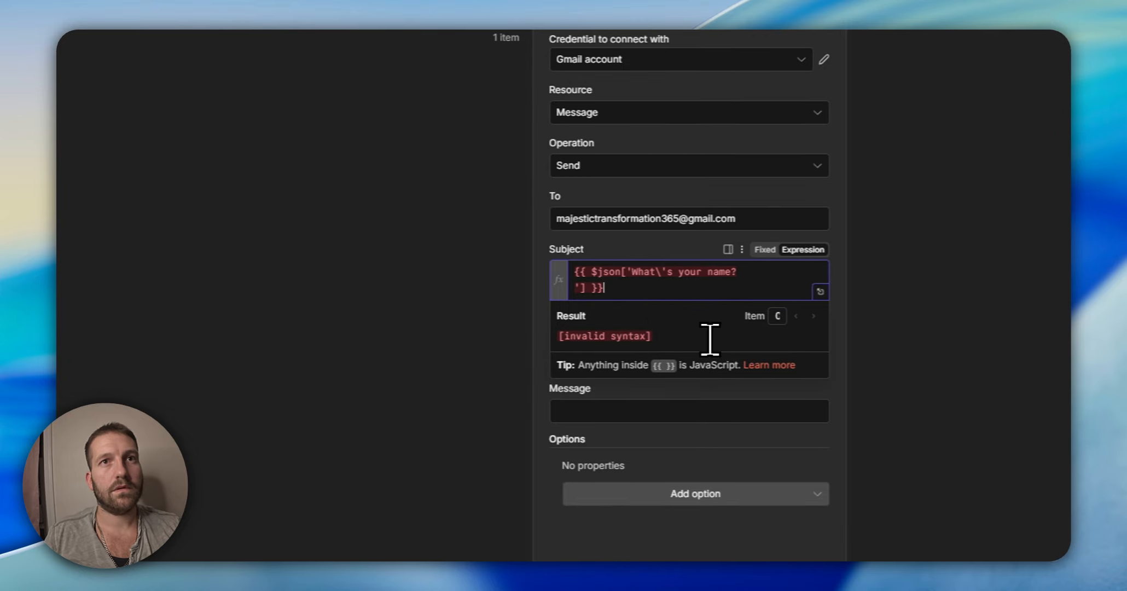
Clear the subject and insert only the "What do you need help with?" field from the trigger data as its expression
{"action": "key", "text": "BackSpace"}
{"action": "key", "text": "BackSpace"}
{"action": "key", "text": "BackSpace"}
{"action": "key", "text": "BackSpace"}
{"action": "key", "text": "BackSpace"}
{"action": "key", "text": "BackSpace"}
{"action": "key", "text": "BackSpace"}
{"action": "key", "text": "BackSpace"}
{"action": "key", "text": "BackSpace"}
{"action": "key", "text": "BackSpace"}
{"action": "key", "text": "BackSpace"}
{"action": "key", "text": "BackSpace"}
{"action": "key", "text": "BackSpace"}
{"action": "key", "text": "BackSpace"}
{"action": "key", "text": "BackSpace"}
{"action": "key", "text": "BackSpace"}
{"action": "key", "text": "BackSpace"}
{"action": "key", "text": "BackSpace"}
{"action": "key", "text": "BackSpace"}
{"action": "key", "text": "BackSpace"}
{"action": "key", "text": "BackSpace"}
{"action": "key", "text": "BackSpace"}
{"action": "key", "text": "BackSpace"}
{"action": "key", "text": "BackSpace"}
{"action": "key", "text": "BackSpace"}
{"action": "key", "text": "BackSpace"}
{"action": "key", "text": "BackSpace"}
{"action": "key", "text": "BackSpace"}
{"action": "key", "text": "BackSpace"}
{"action": "key", "text": "BackSpace"}
{"action": "key", "text": "BackSpace"}
{"action": "key", "text": "BackSpace"}
{"action": "key", "text": "BackSpace"}
{"action": "key", "text": "BackSpace"}
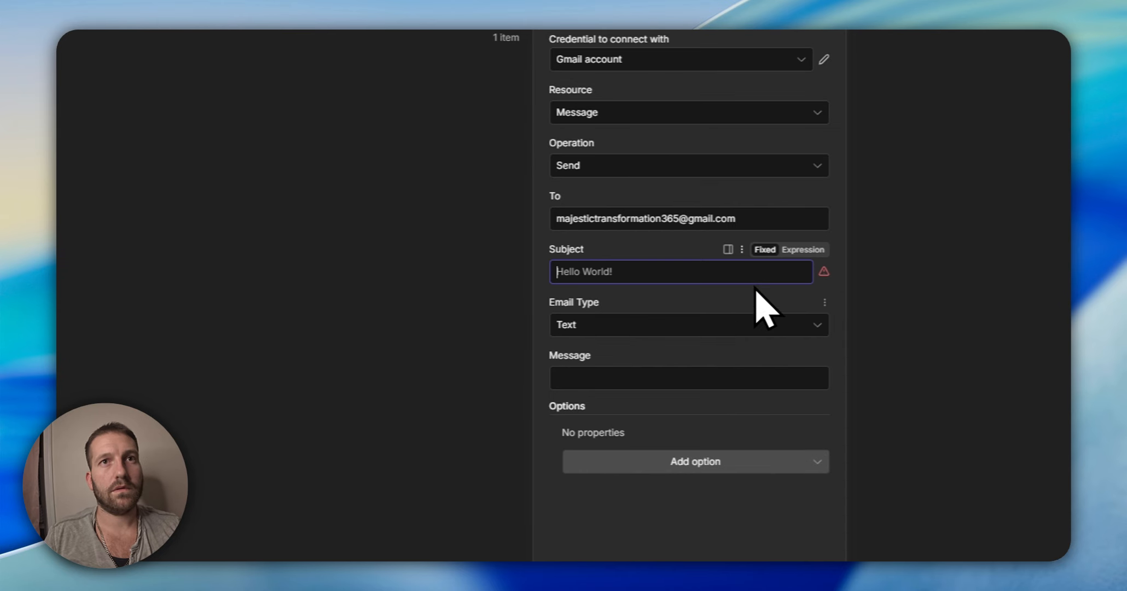
{"action": "left_click", "coordinate": [786, 251]}
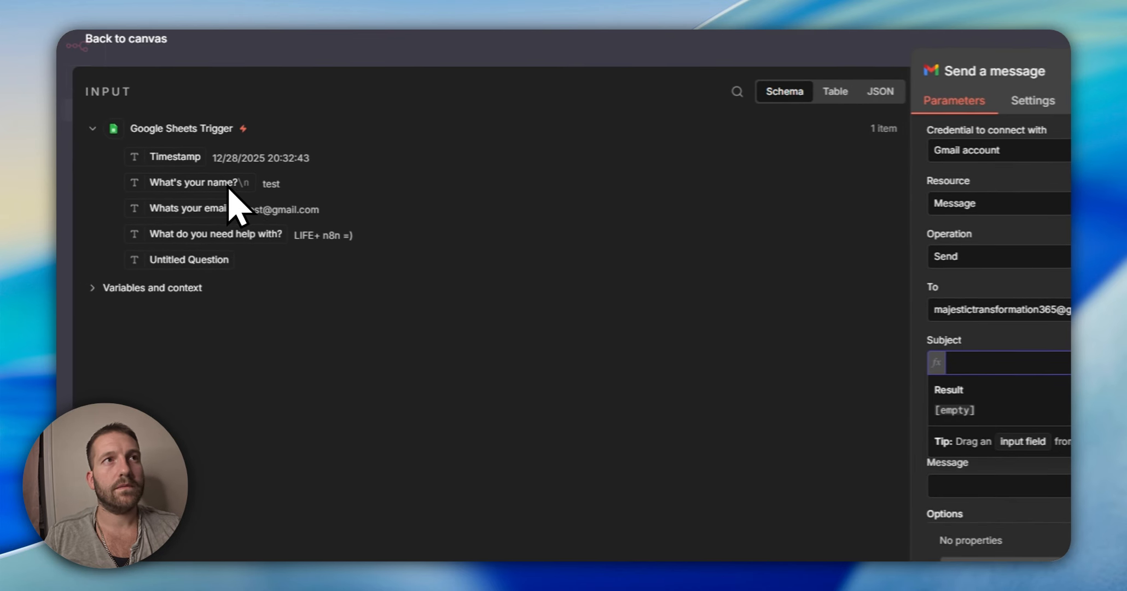
{"action": "left_click_drag", "start_coordinate": [297, 185], "coordinate": [295, 178]}
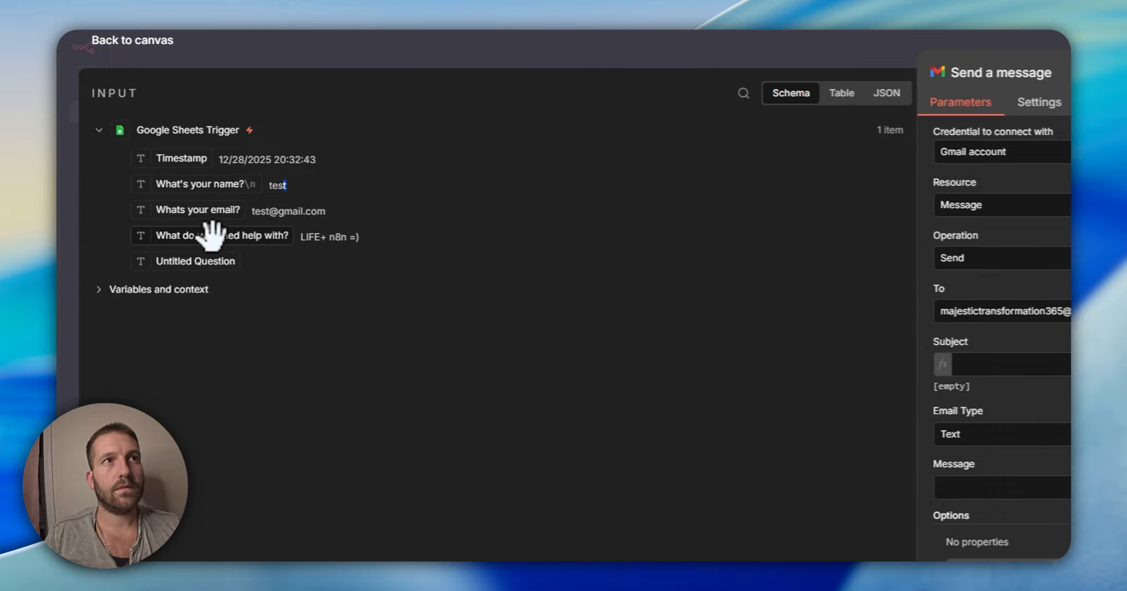
{"action": "left_click_drag", "start_coordinate": [212, 236], "coordinate": [981, 355]}
{"action": "left_click_drag", "start_coordinate": [622, 311], "coordinate": [624, 318]}
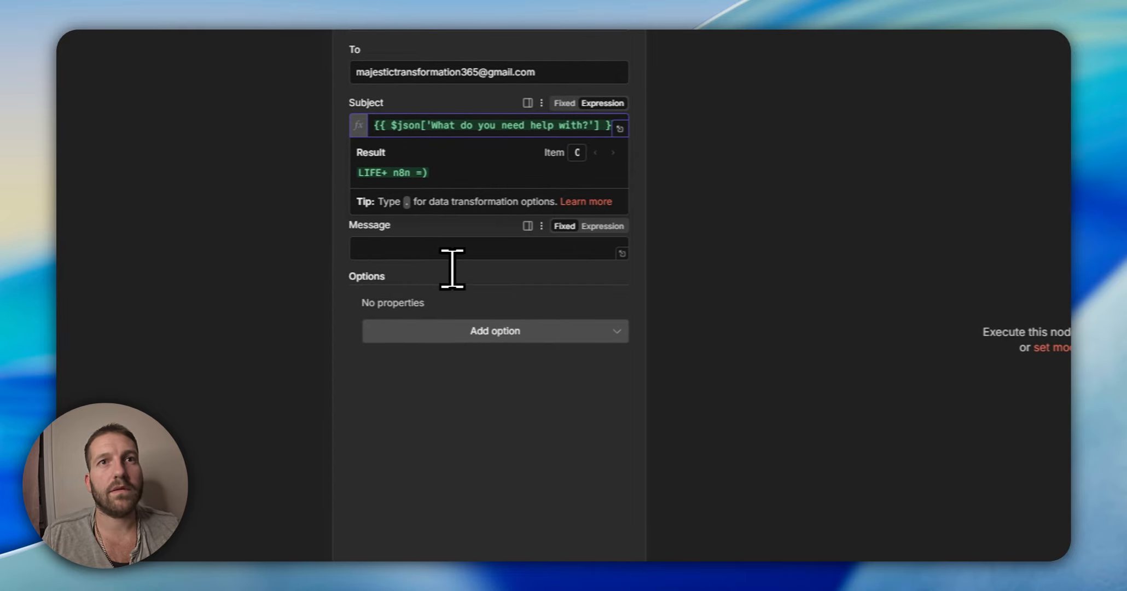
Enter "What specific area of life and n8n do you need help with?" as the fixed message text
{"action": "left_click", "coordinate": [416, 263]}
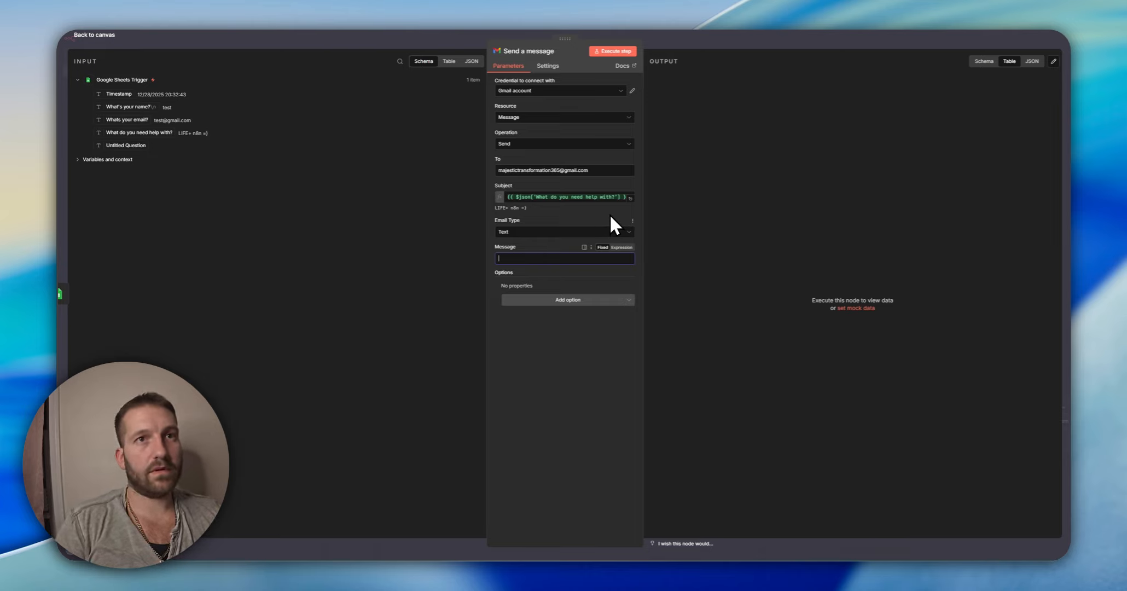
{"action": "type", "text": "What speci"}
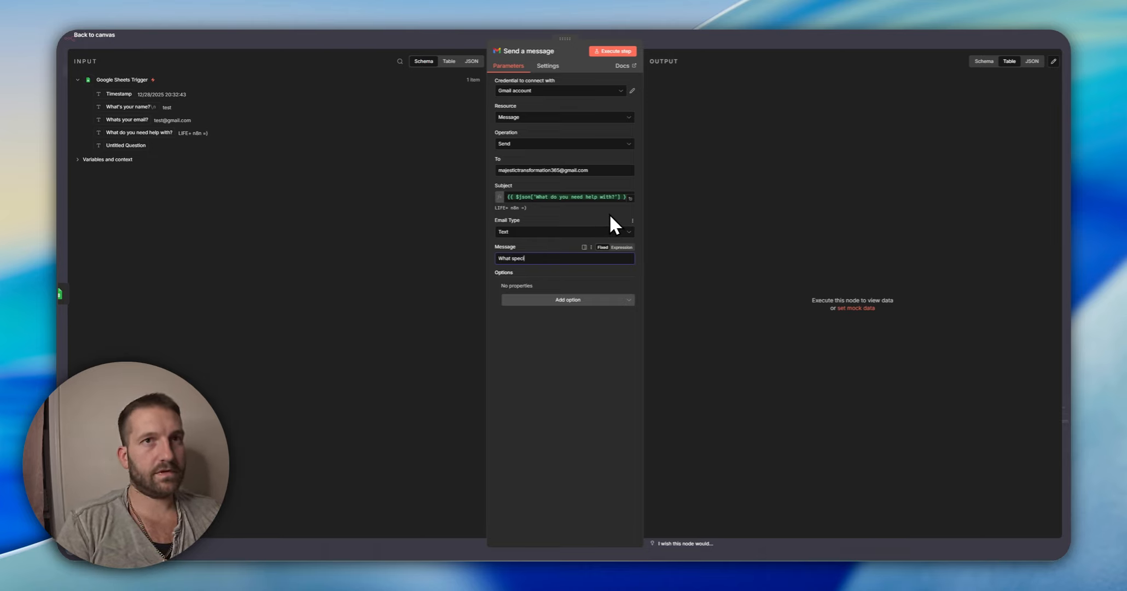
{"action": "type", "text": "fic area of life"}
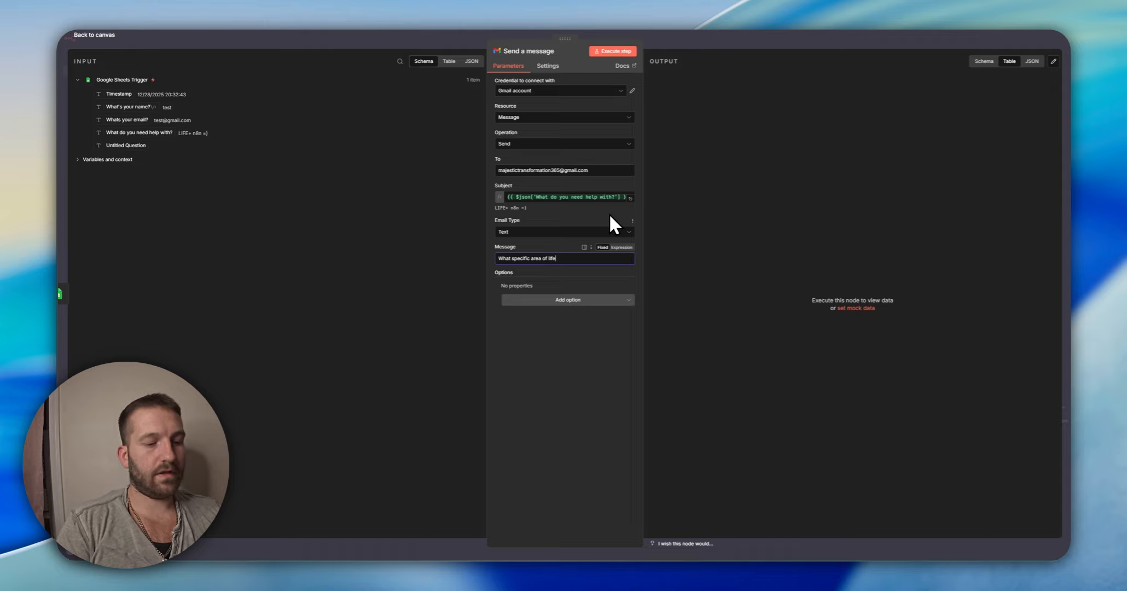
{"action": "type", "text": " and n8n"}
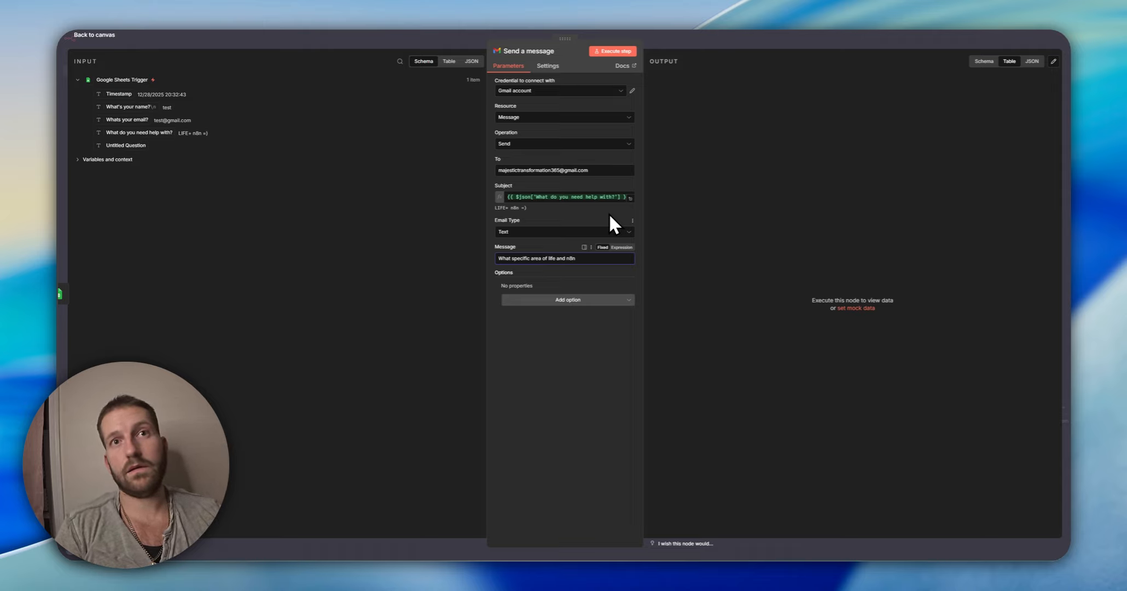
{"action": "type", "text": " do you need help"}
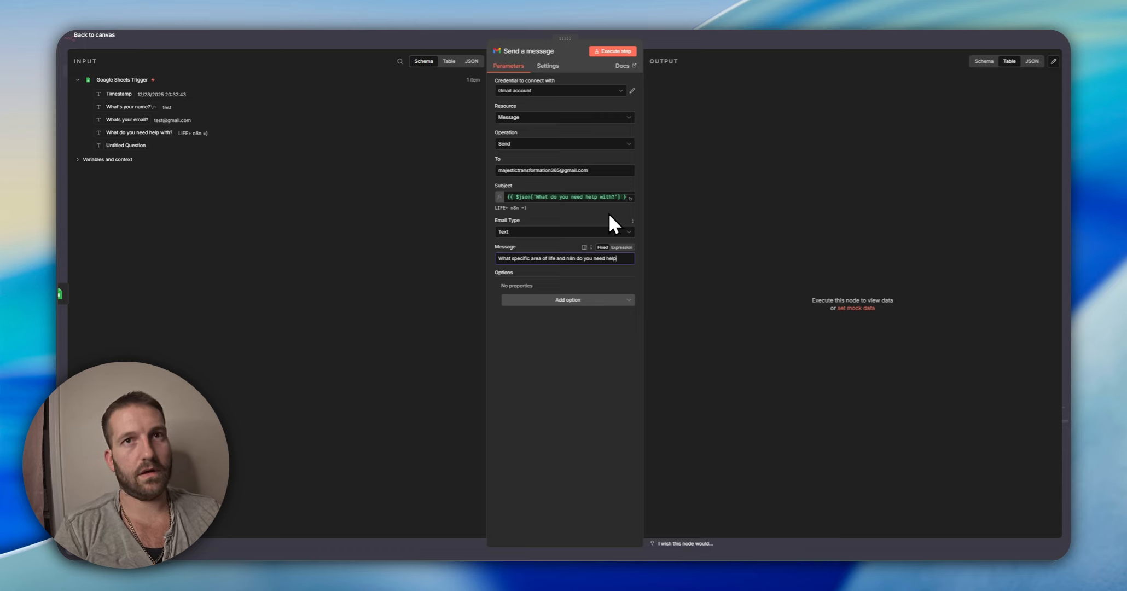
{"action": "type", "text": " with?"}
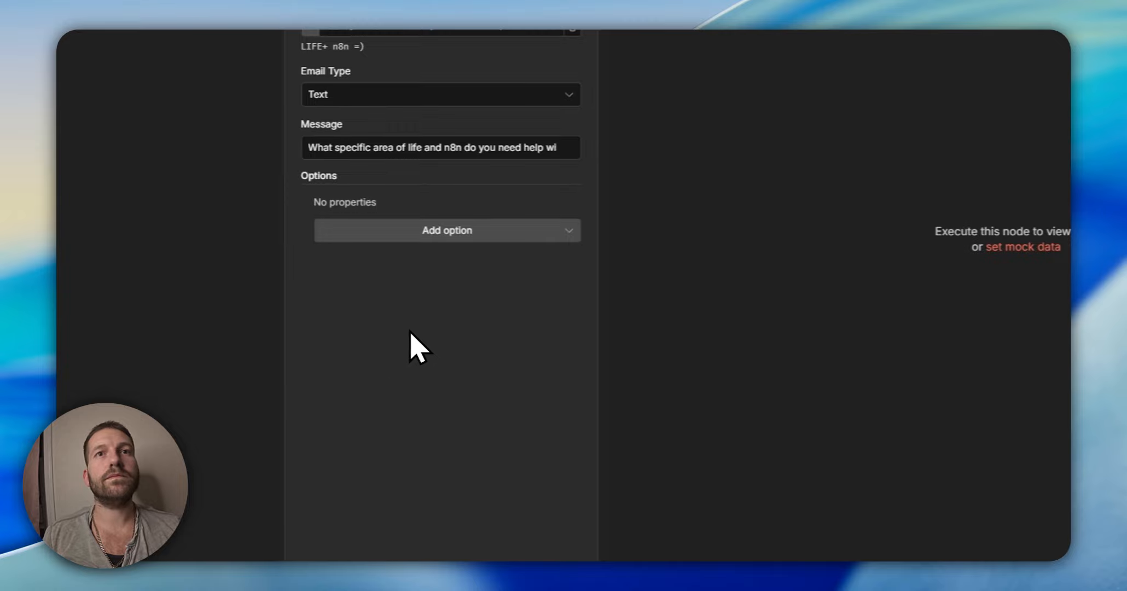
Add the Append n8n Attribution option and execute the Gmail step to send a test message
{"action": "left_click", "coordinate": [549, 229]}
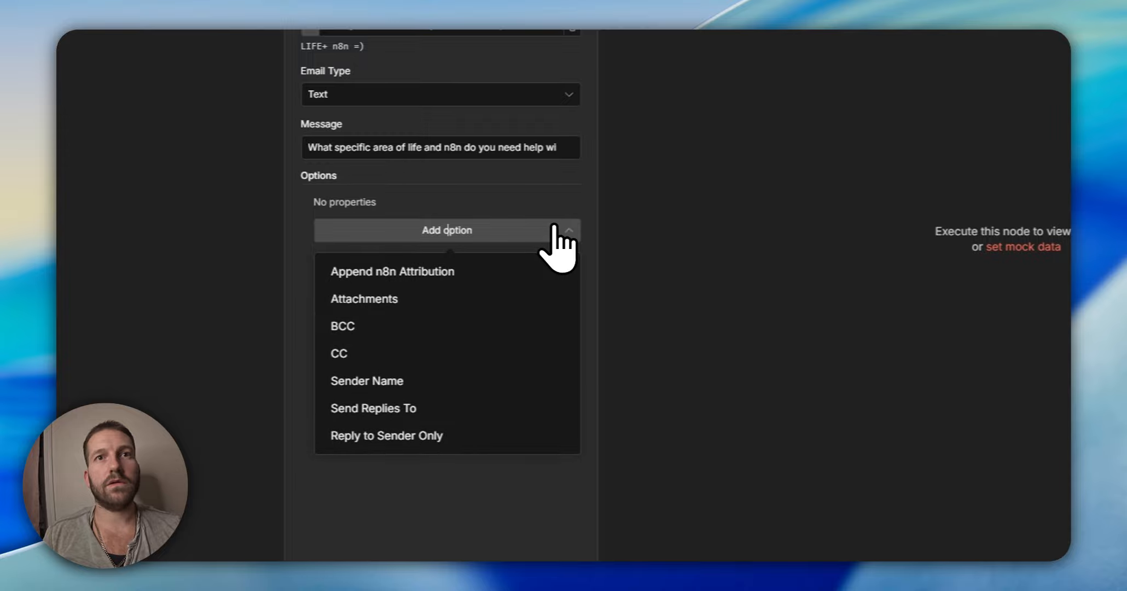
{"action": "left_click", "coordinate": [468, 272]}
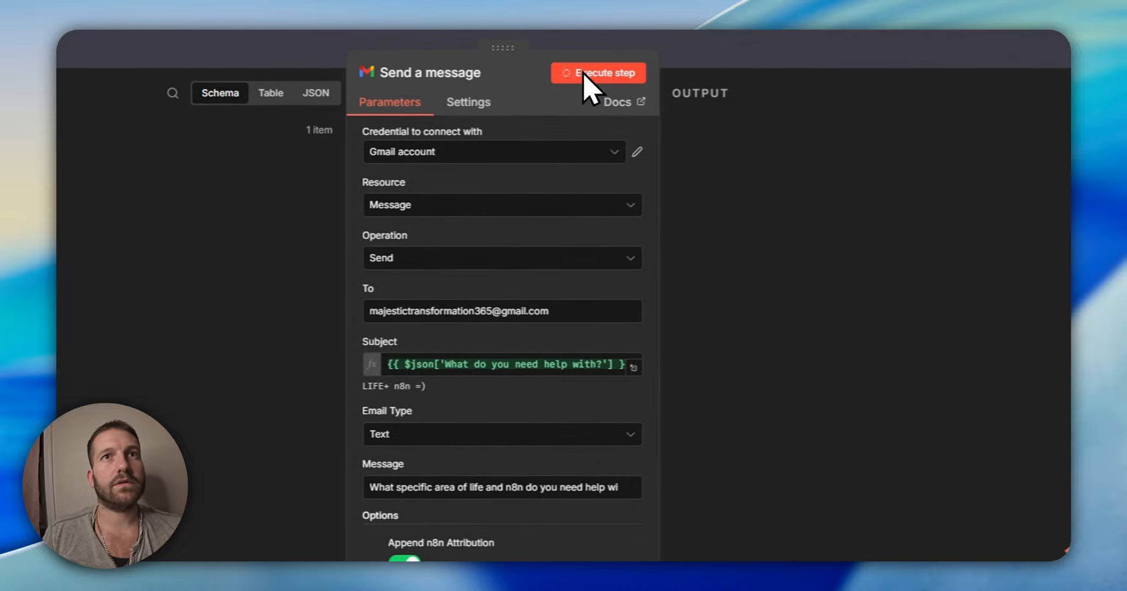
{"action": "left_click", "coordinate": [585, 73]}
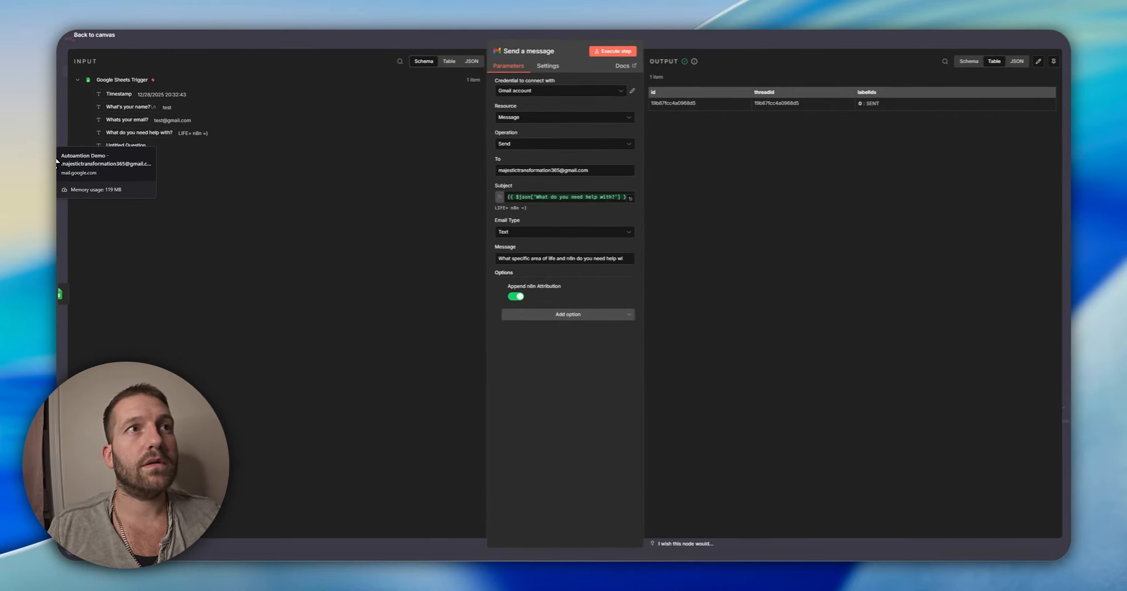
Switch to the recipient's Gmail inbox and open the new "LIFE+ n8n =)" test email
{"action": "left_click", "coordinate": [57, 160]}
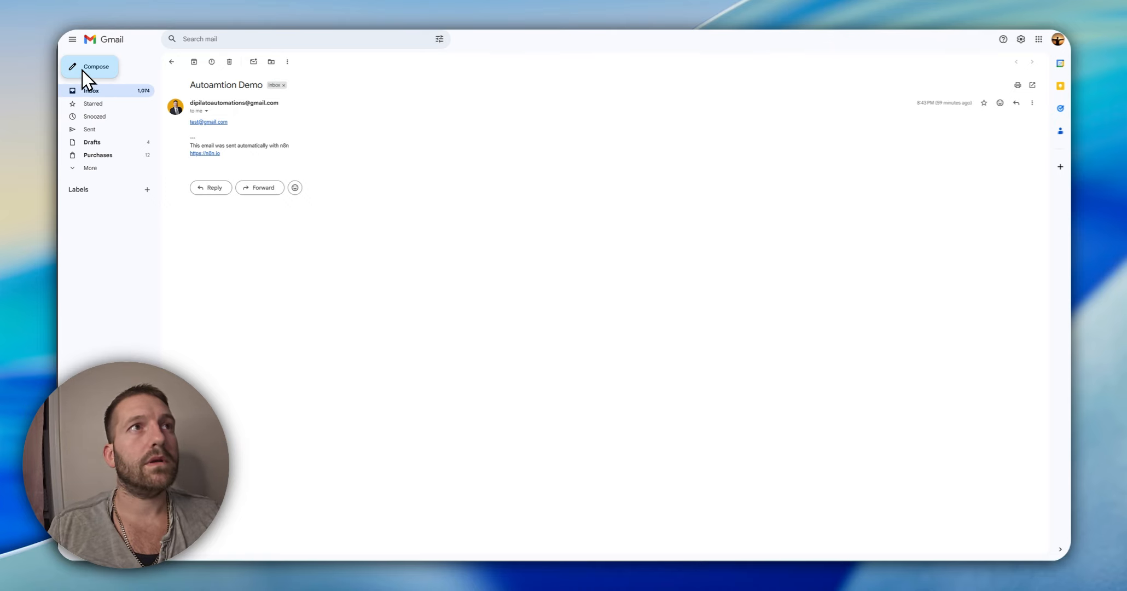
{"action": "left_click", "coordinate": [91, 90]}
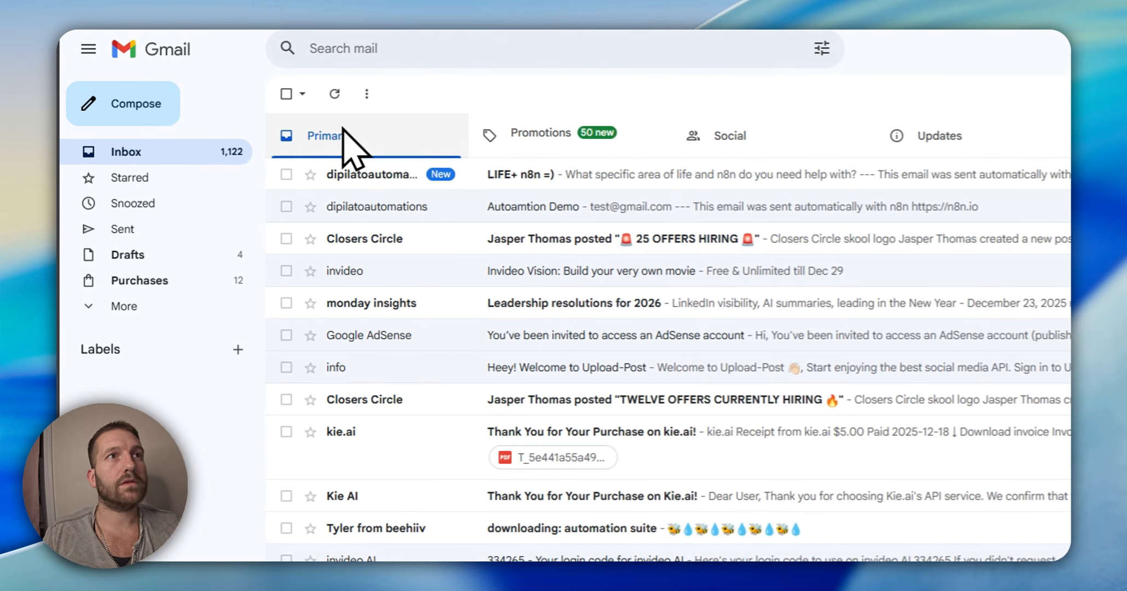
{"action": "left_click", "coordinate": [495, 175]}
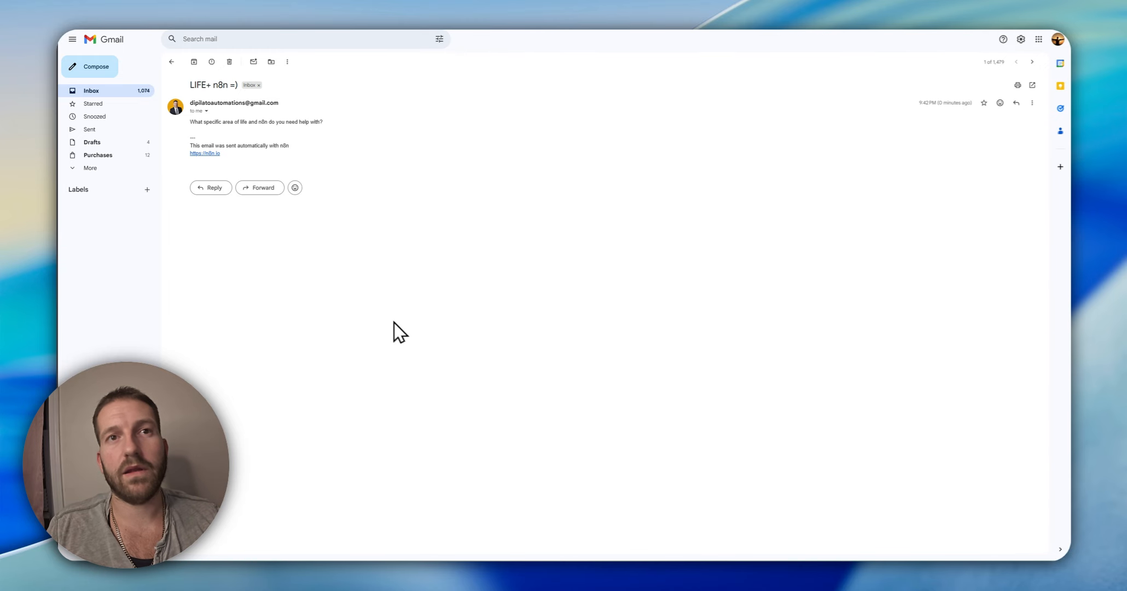
Switch back to the n8n workflow, turn off Append n8n Attribution in the Gmail node and return to the canvas
{"action": "mouse_move", "coordinate": [66, 114]}
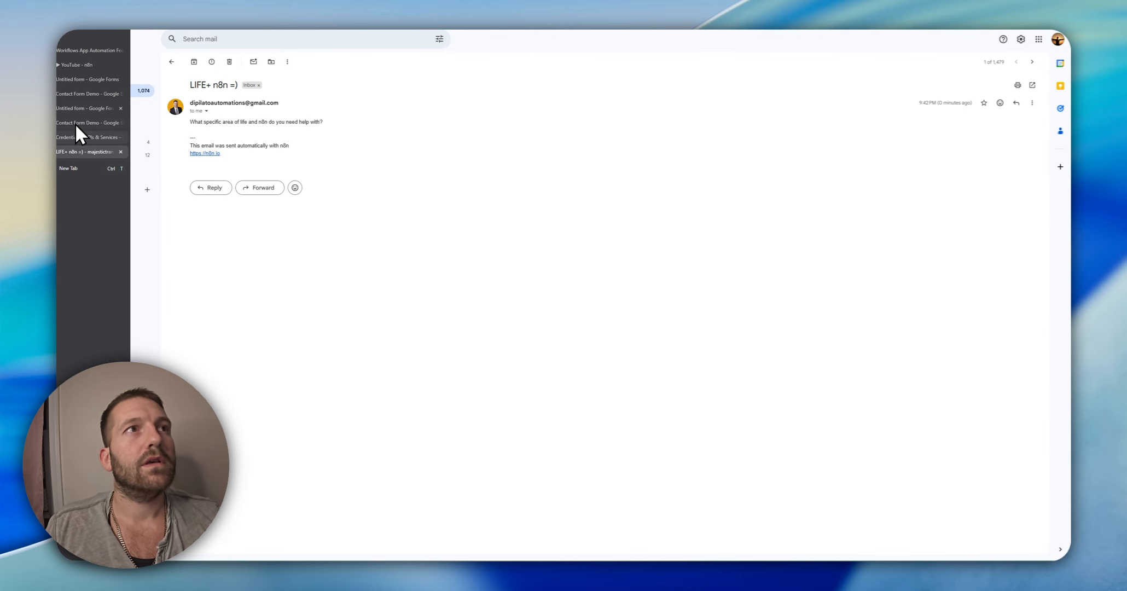
{"action": "left_click", "coordinate": [85, 62]}
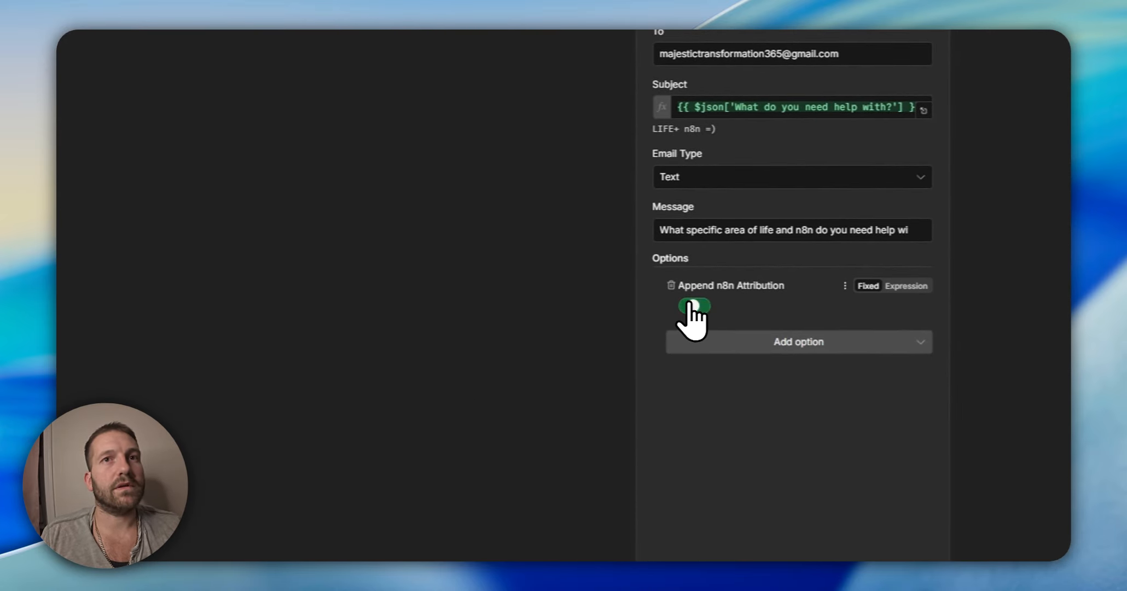
{"action": "left_click", "coordinate": [692, 307]}
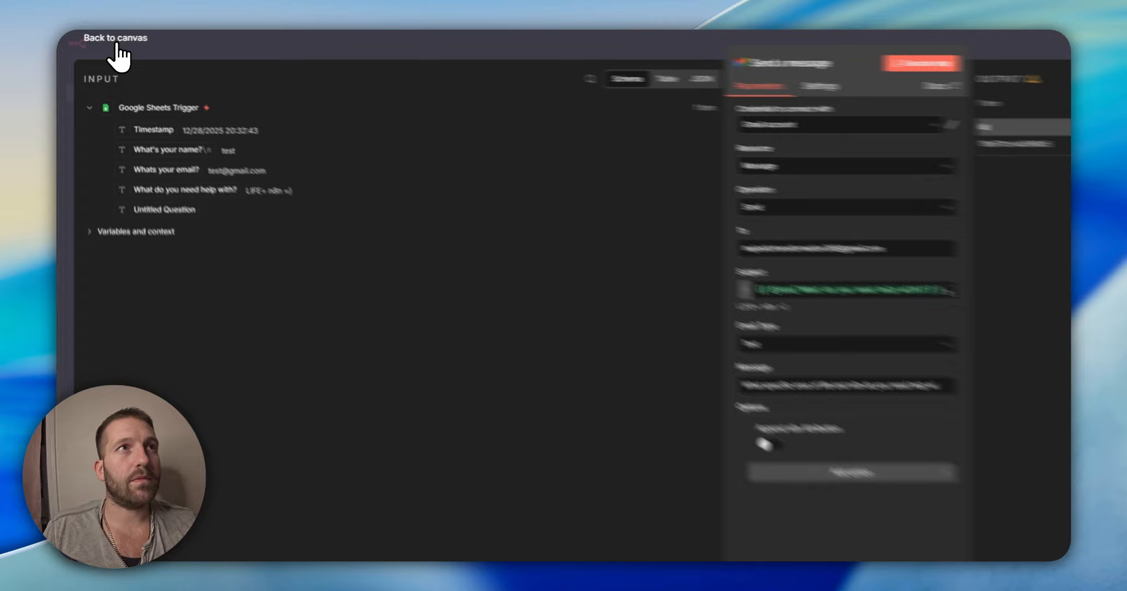
{"action": "left_click", "coordinate": [116, 43]}
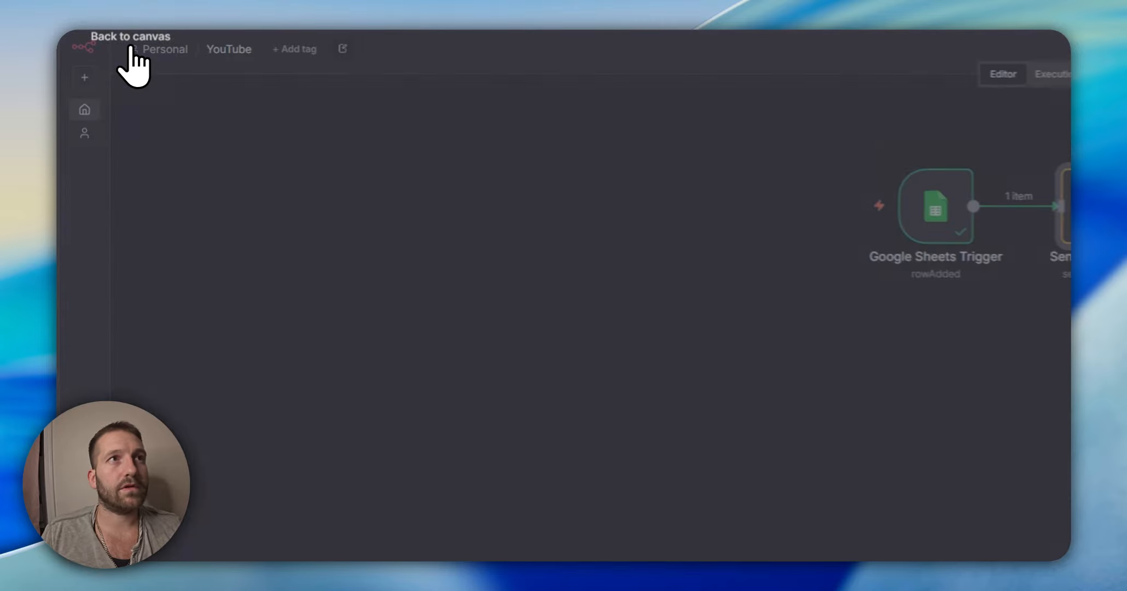
Rename the workflow as "Google form submissions"
{"action": "left_click", "coordinate": [271, 66]}
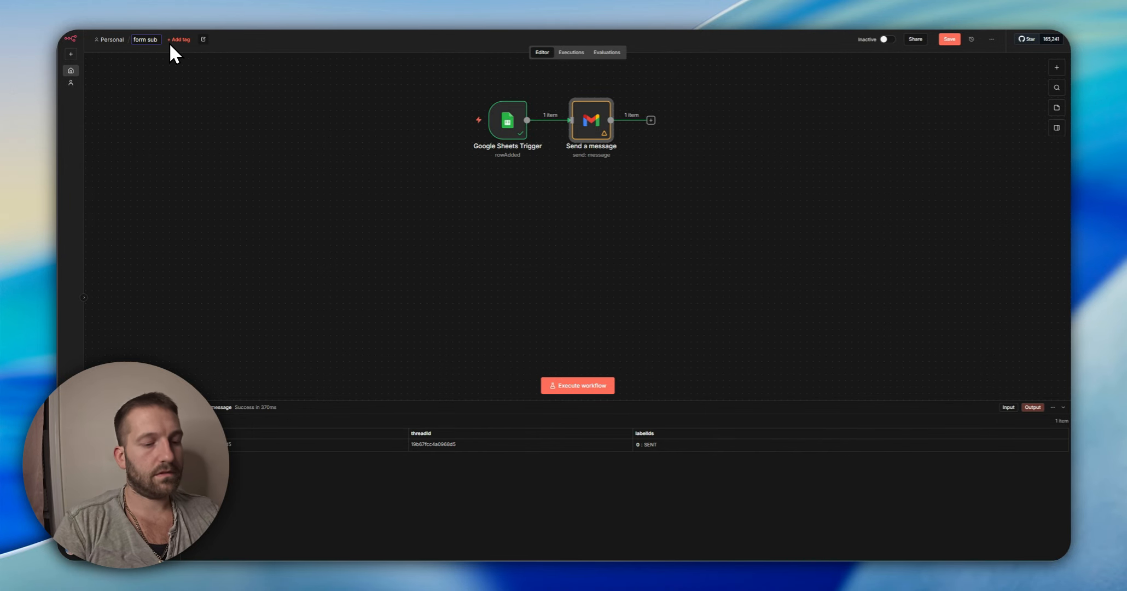
{"action": "key", "text": "BackSpace"}
{"action": "key", "text": "BackSpace"}
{"action": "key", "text": "BackSpace"}
{"action": "key", "text": "BackSpace"}
{"action": "key", "text": "BackSpace"}
{"action": "key", "text": "BackSpace"}
{"action": "key", "text": "BackSpace"}
{"action": "key", "text": "BackSpace"}
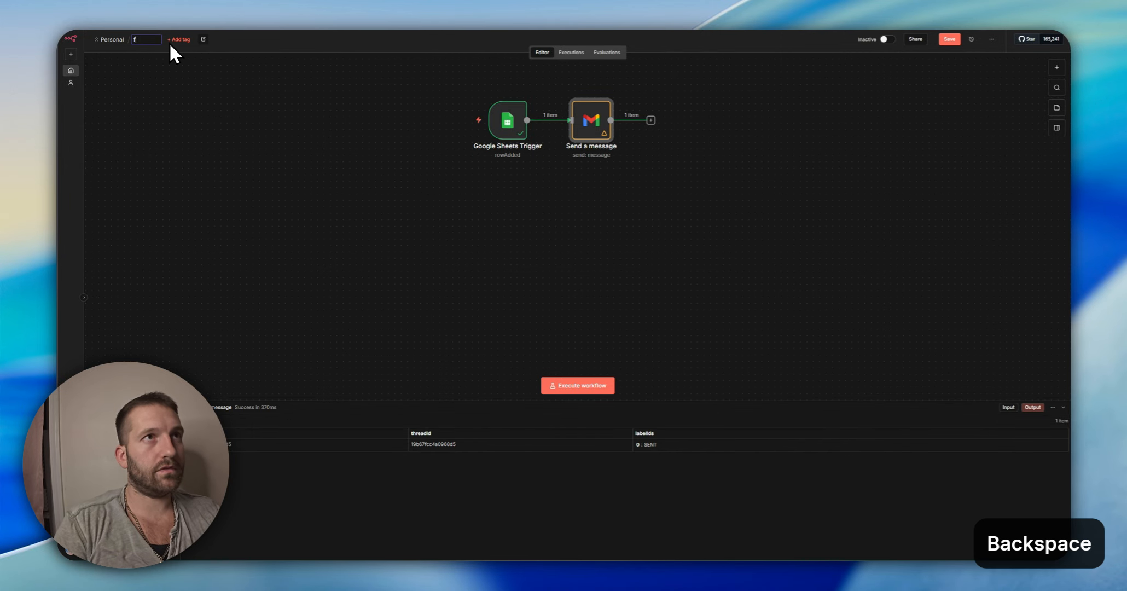
{"action": "type", "text": "Google form su"}
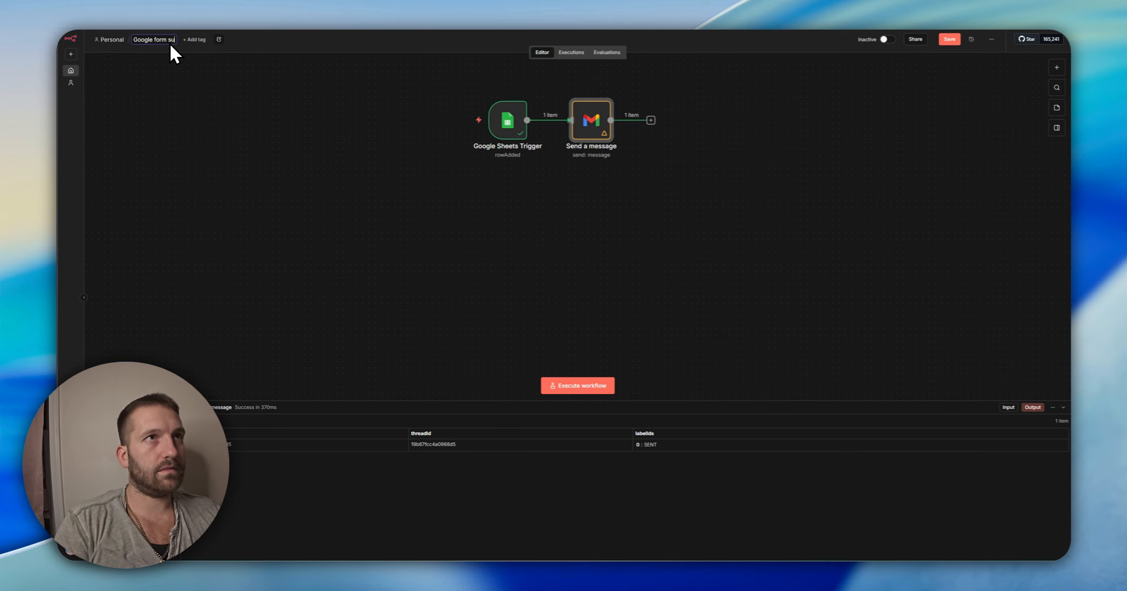
{"action": "type", "text": "bmission"}
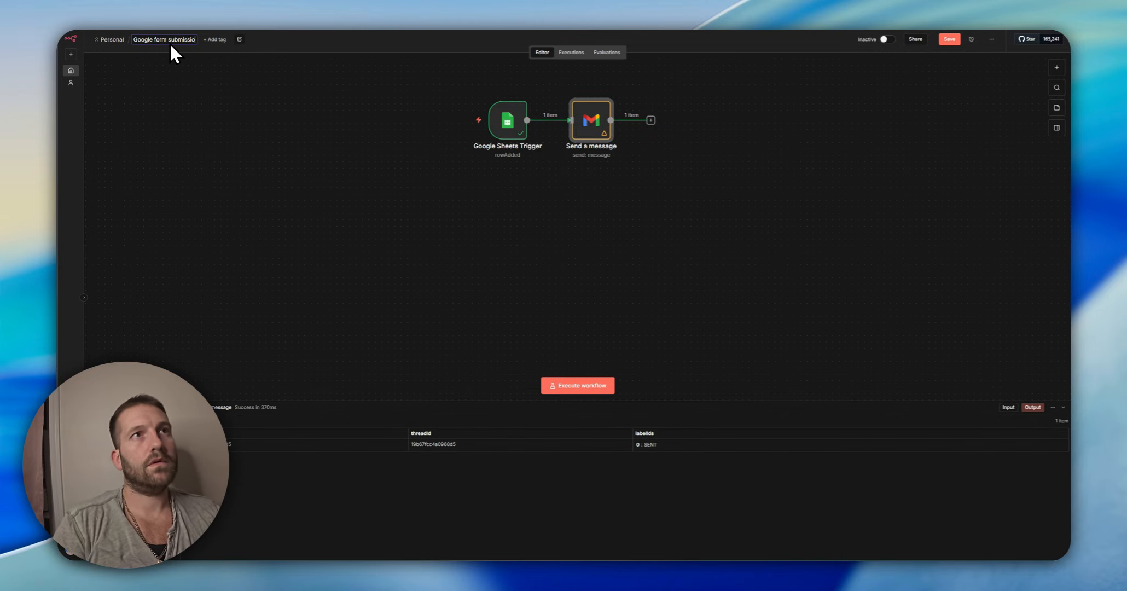
{"action": "type", "text": "s"}
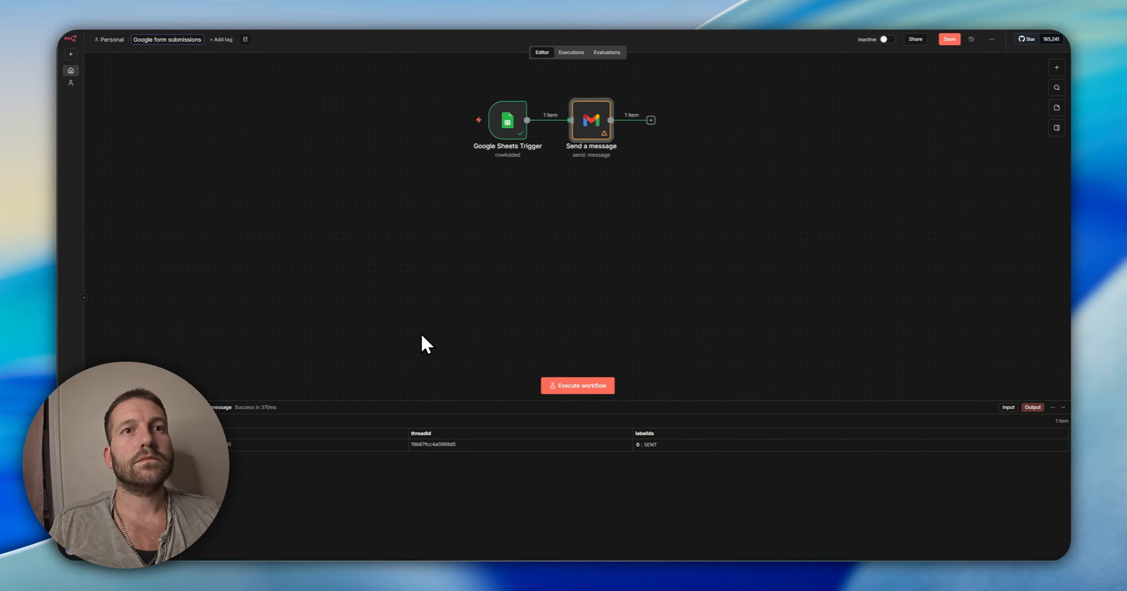
{"action": "scroll", "coordinate": [414, 336], "scroll_direction": "down", "scroll_amount": 3}
{"action": "scroll", "coordinate": [397, 300], "scroll_direction": "up", "scroll_amount": 3}
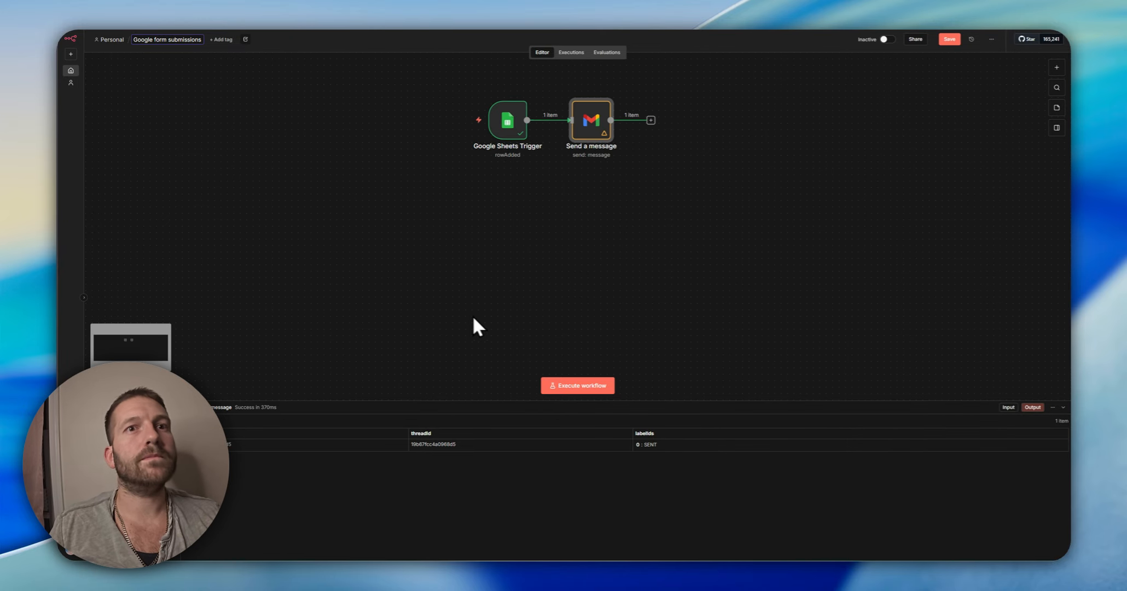
{"action": "scroll", "coordinate": [427, 307], "scroll_direction": "down", "scroll_amount": 2}
{"action": "scroll", "coordinate": [344, 253], "scroll_direction": "up", "scroll_amount": 3}
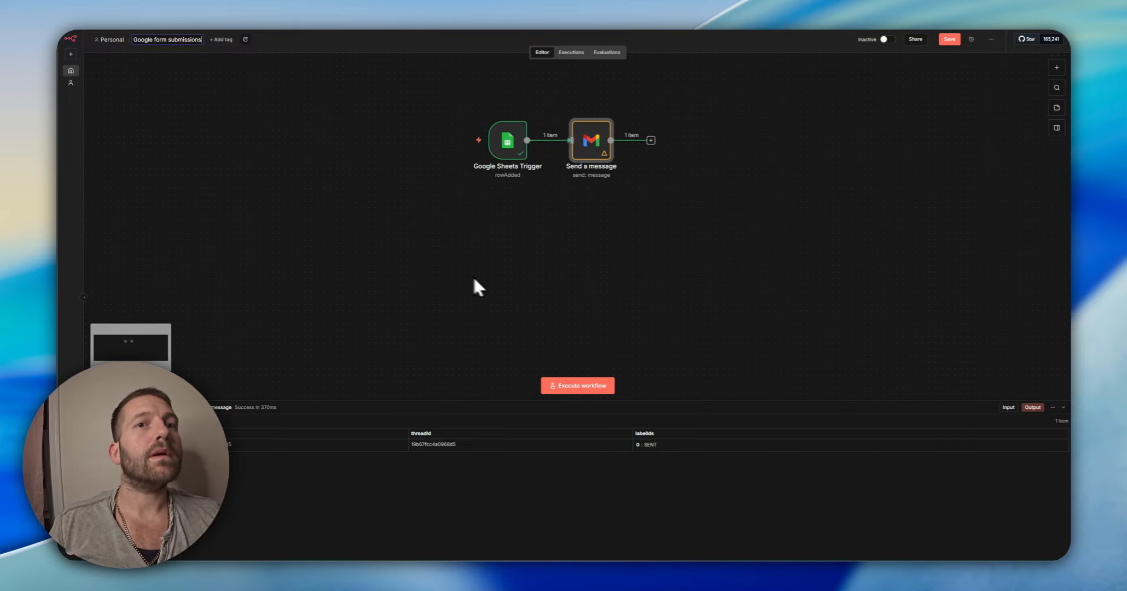
{"action": "scroll", "coordinate": [327, 235], "scroll_direction": "up", "scroll_amount": 2}
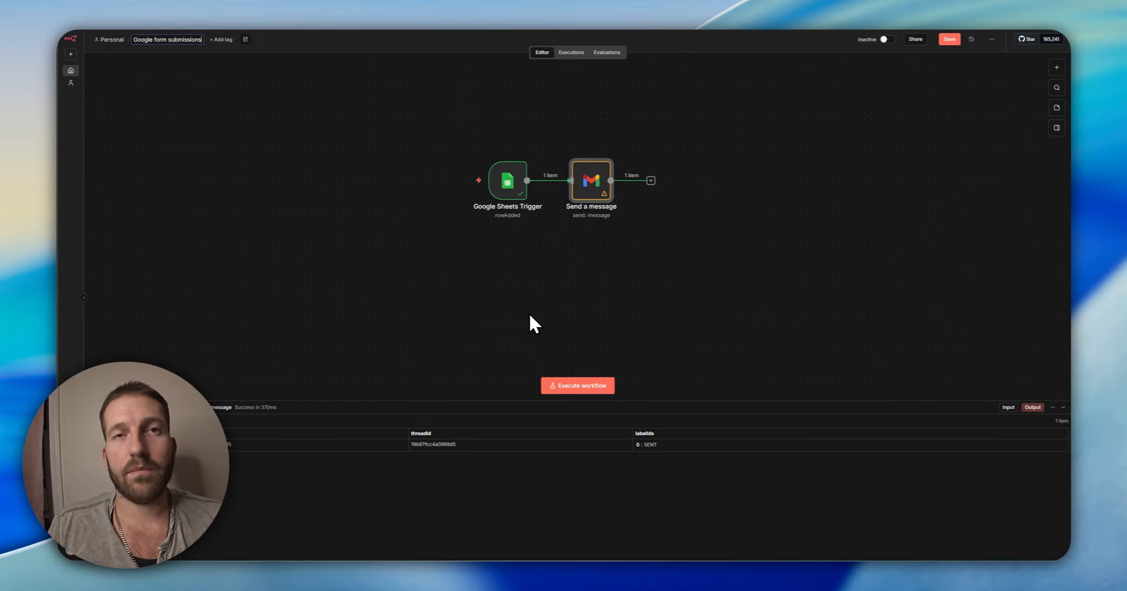
{"action": "mouse_move", "coordinate": [502, 169]}
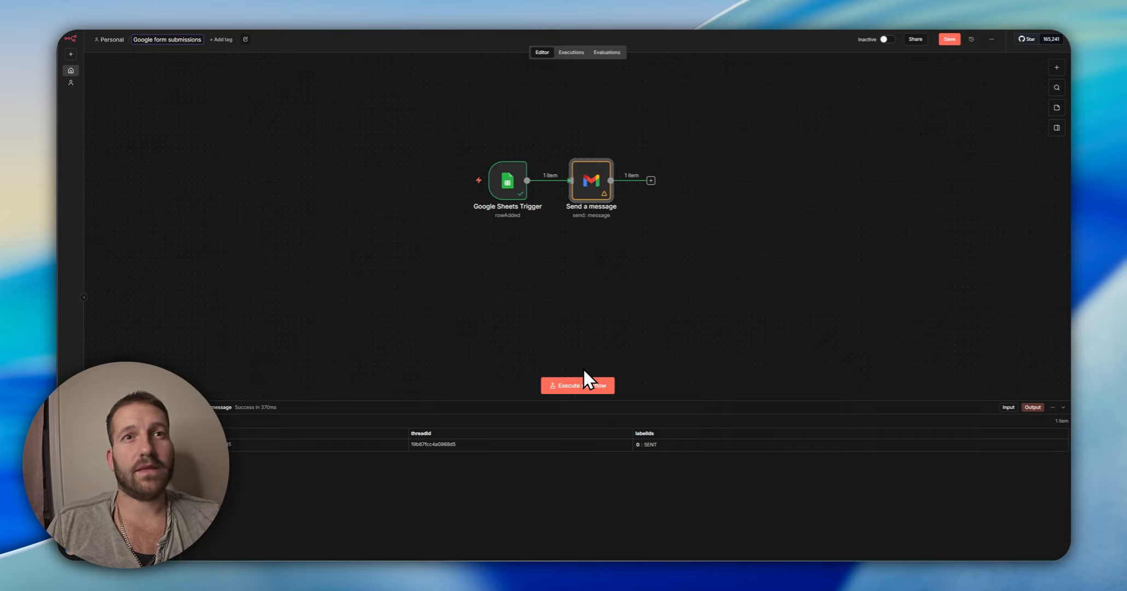
Search the nodes that can follow the Gmail message for "slack" and "http", and close the search without adding one
{"action": "left_click", "coordinate": [651, 181]}
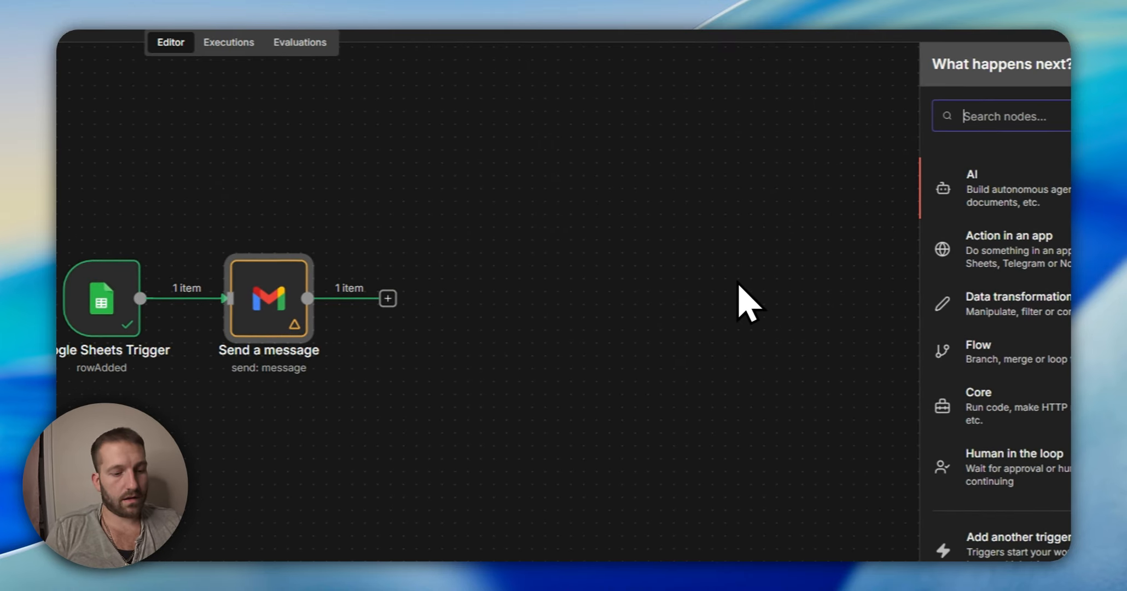
{"action": "type", "text": "slack"}
{"action": "key", "text": "BackSpace"}
{"action": "key", "text": "BackSpace"}
{"action": "key", "text": "BackSpace"}
{"action": "key", "text": "BackSpace"}
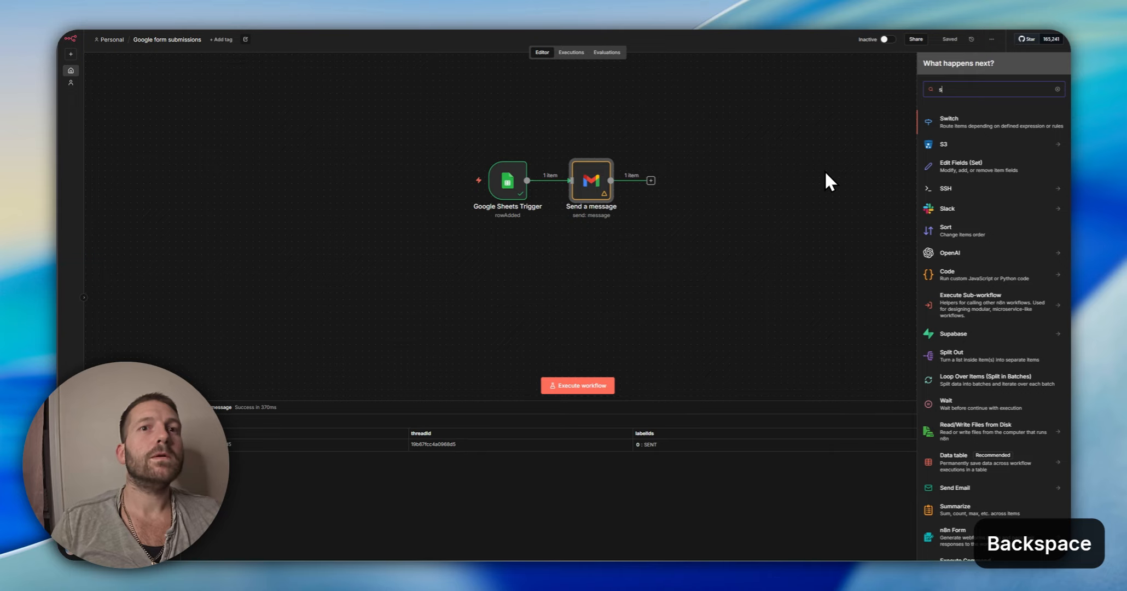
{"action": "scroll", "coordinate": [823, 170], "scroll_direction": "down", "scroll_amount": 2}
{"action": "key", "text": "BackSpace"}
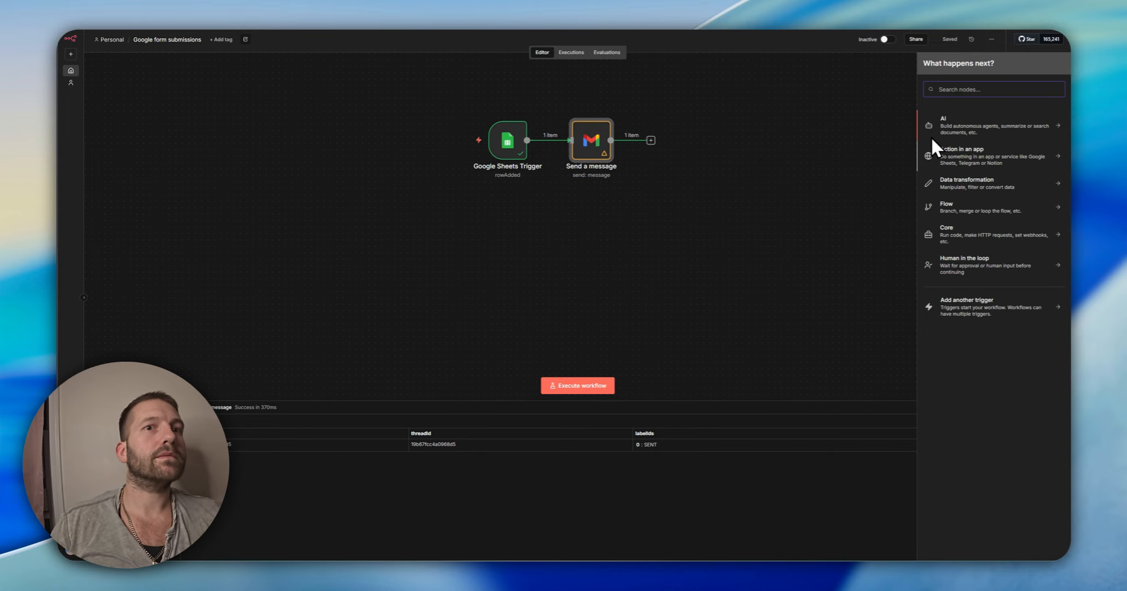
{"action": "type", "text": "http"}
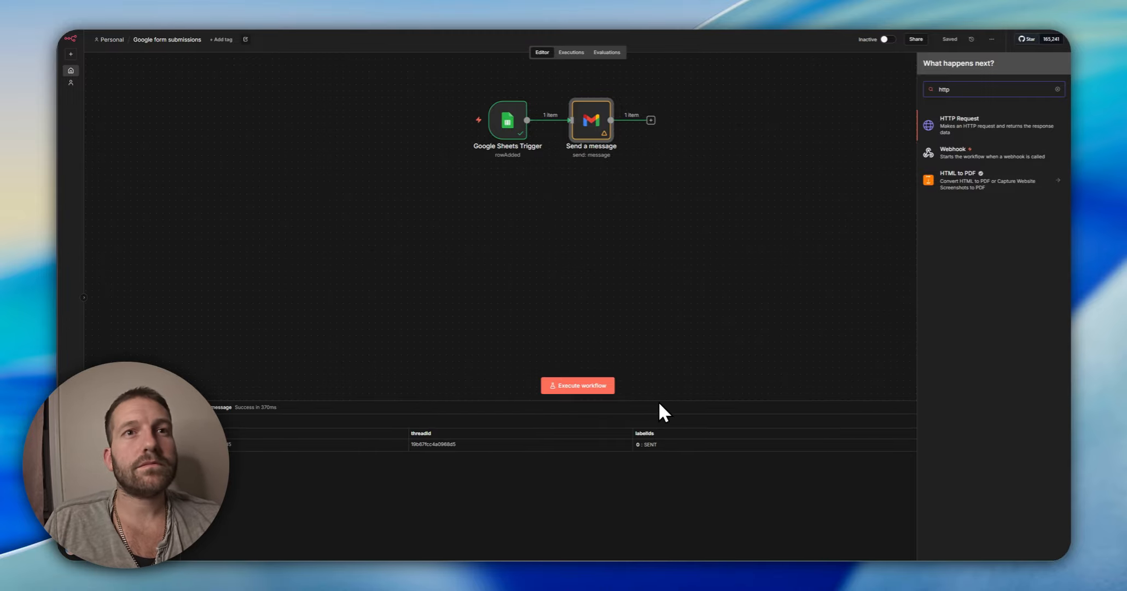
{"action": "left_click", "coordinate": [779, 317]}
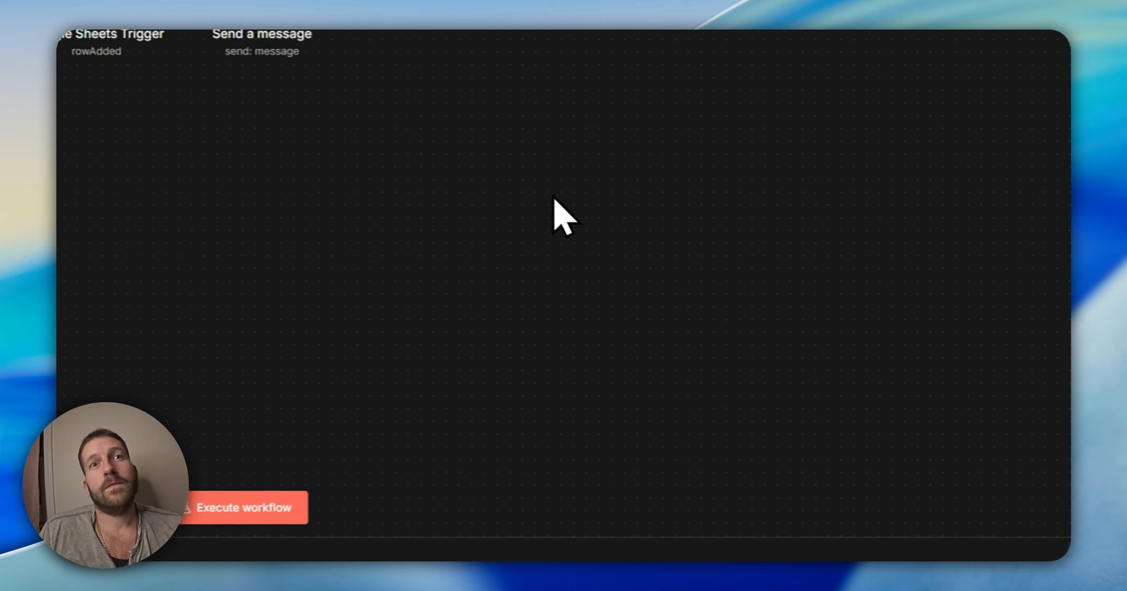